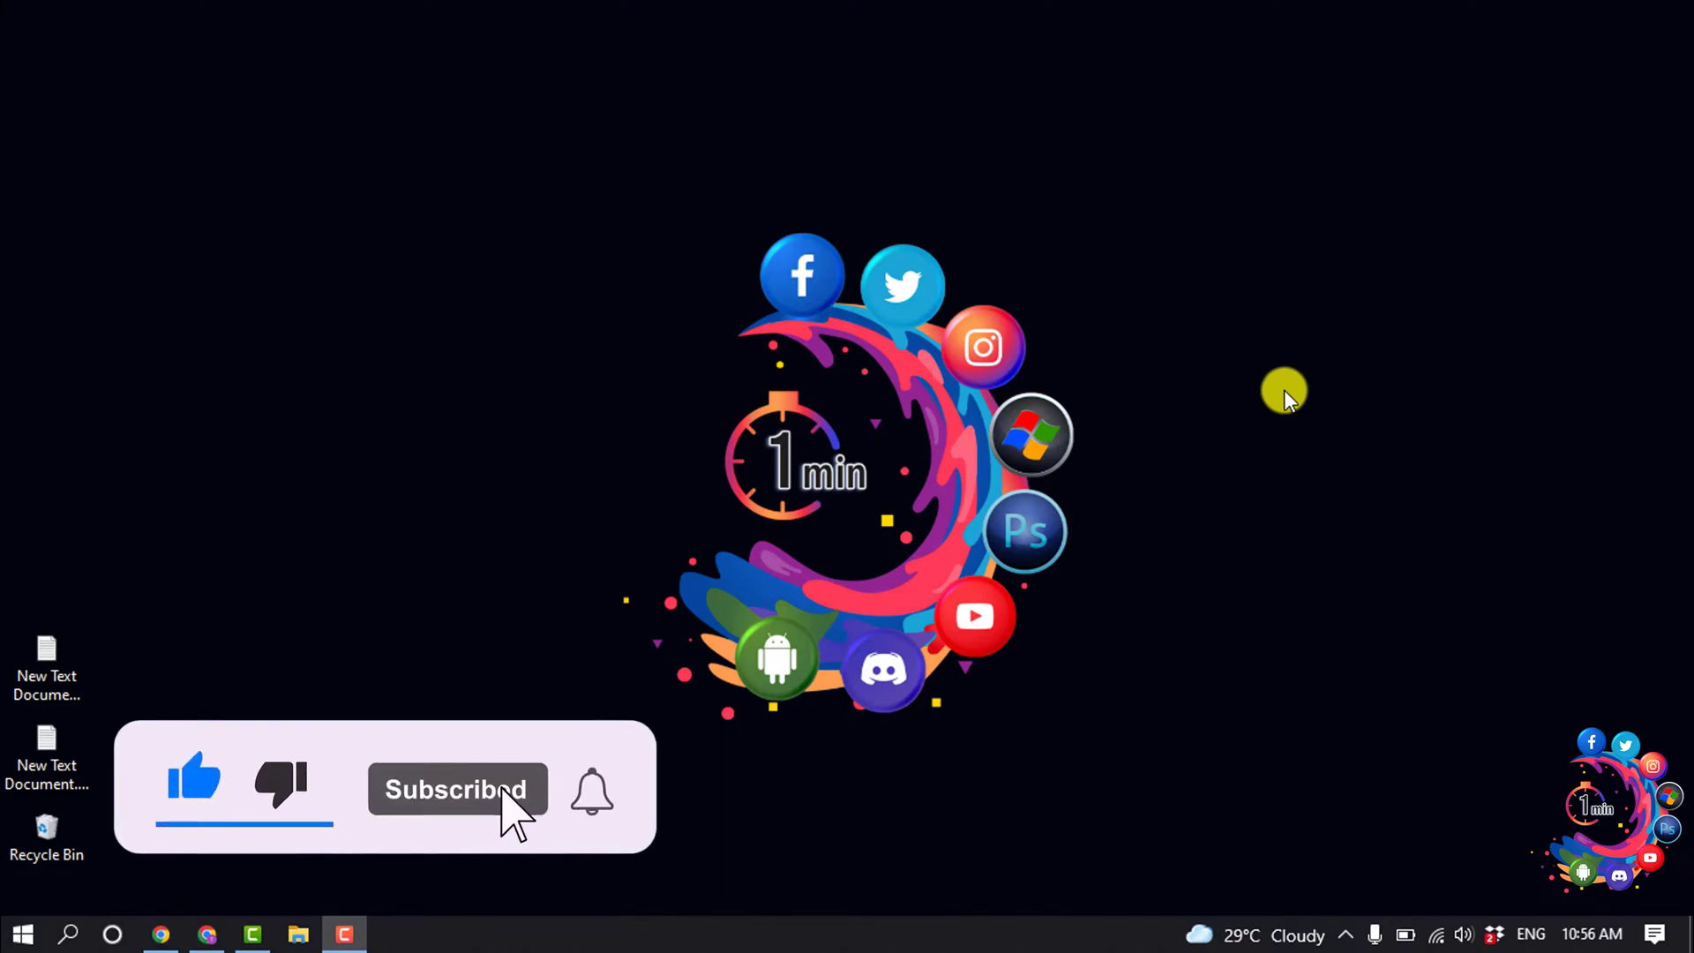
# Search Google for 'Klaviyo' in a new Chrome tab and open klaviyo.com
pyautogui.click(204, 937)
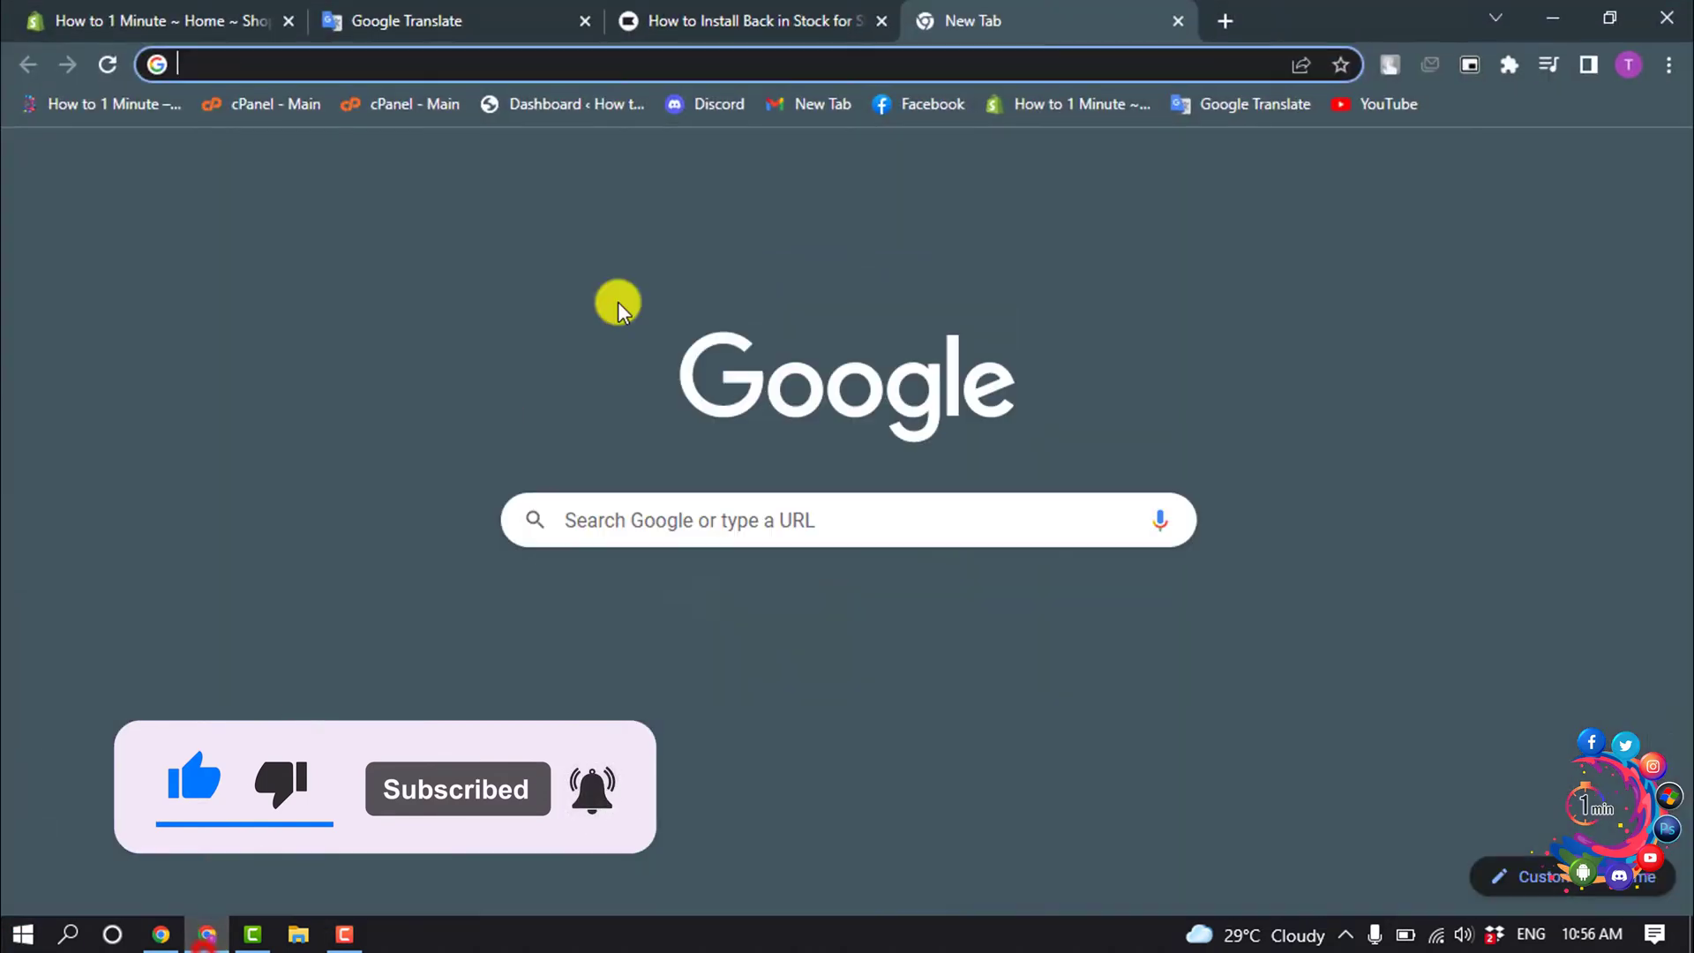
pyautogui.write('Klaviyo')
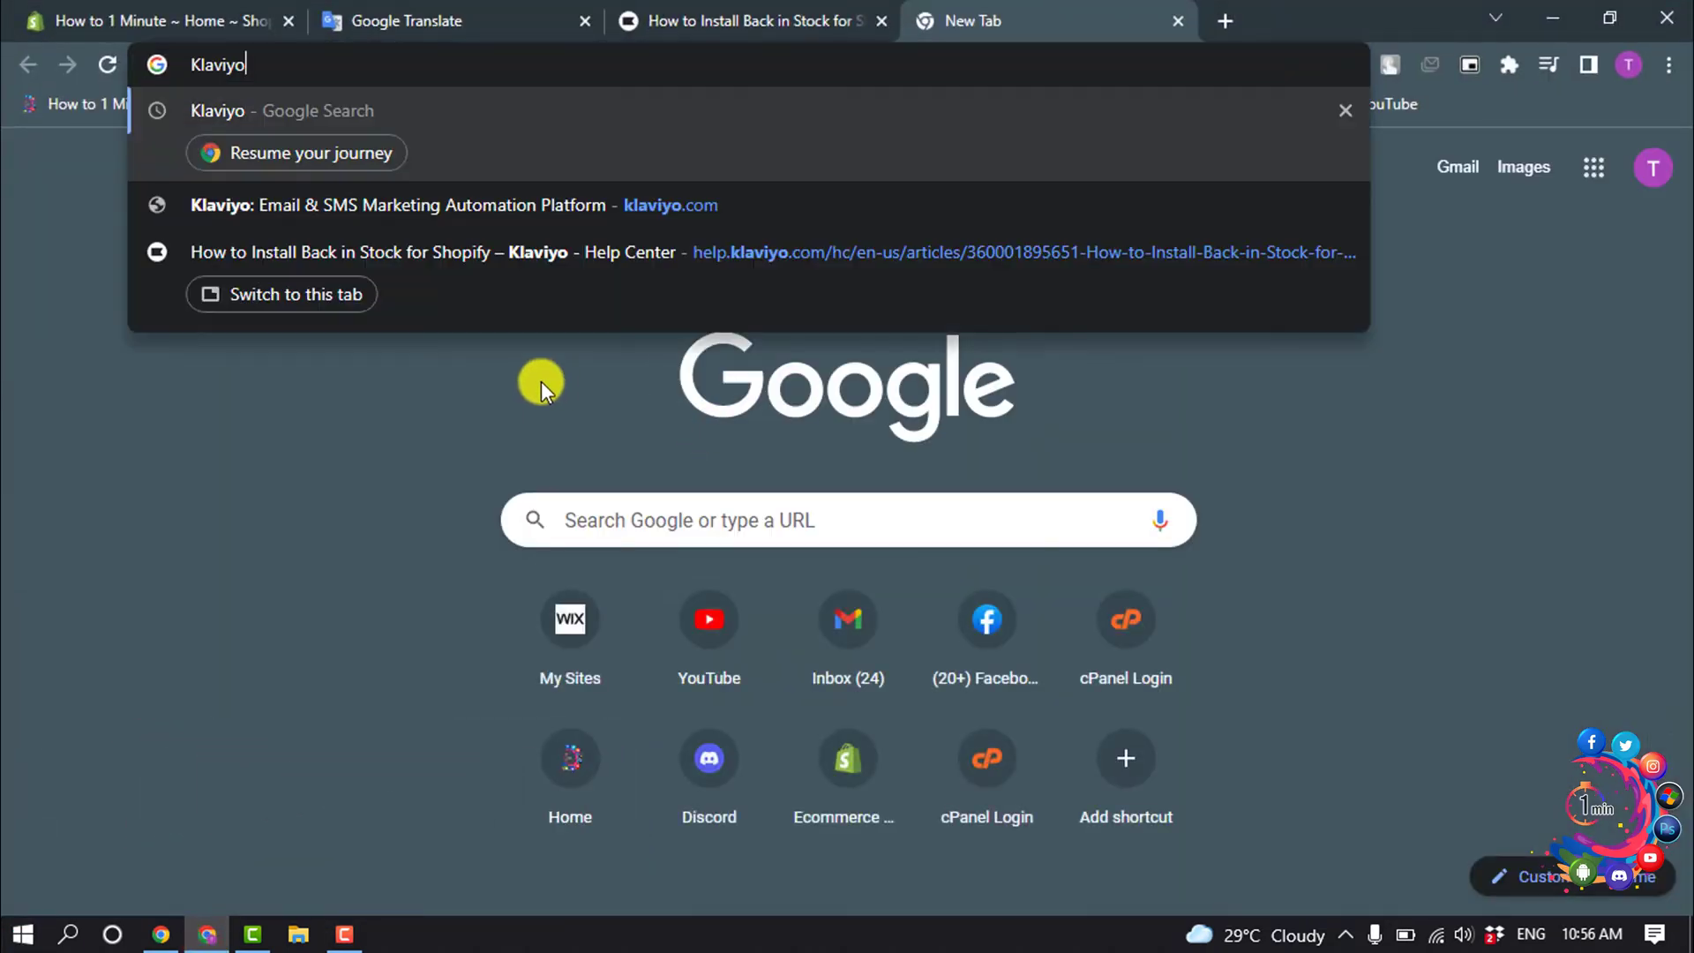
pyautogui.press('Return')
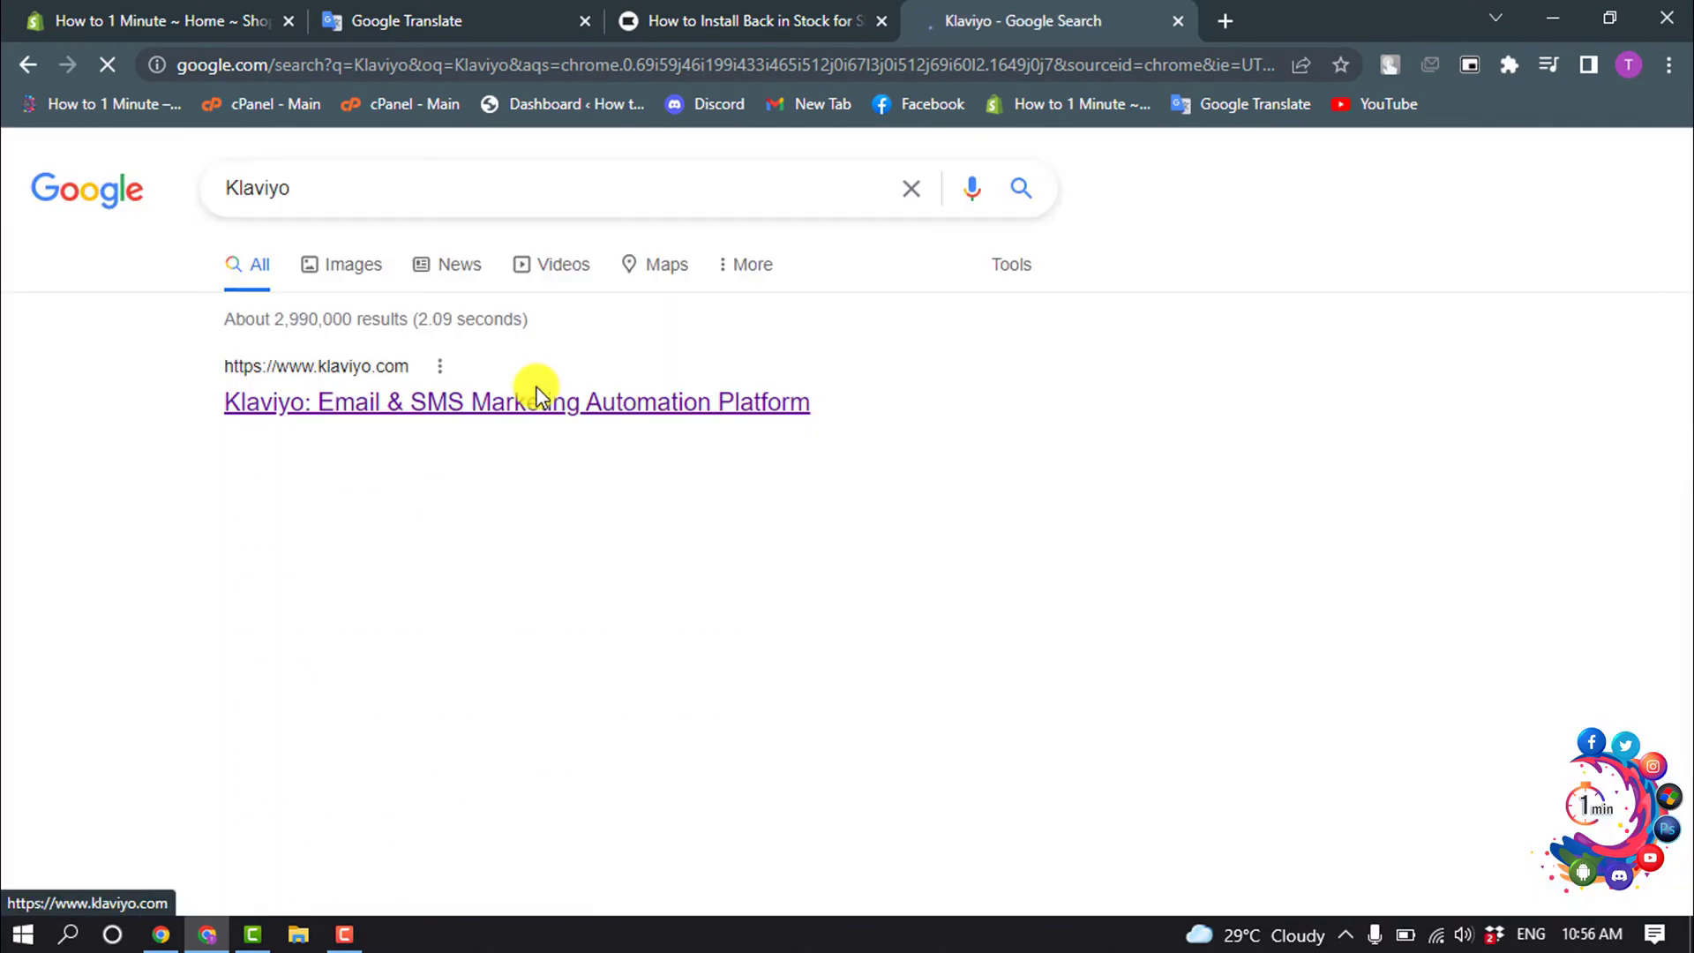
pyautogui.click(386, 404)
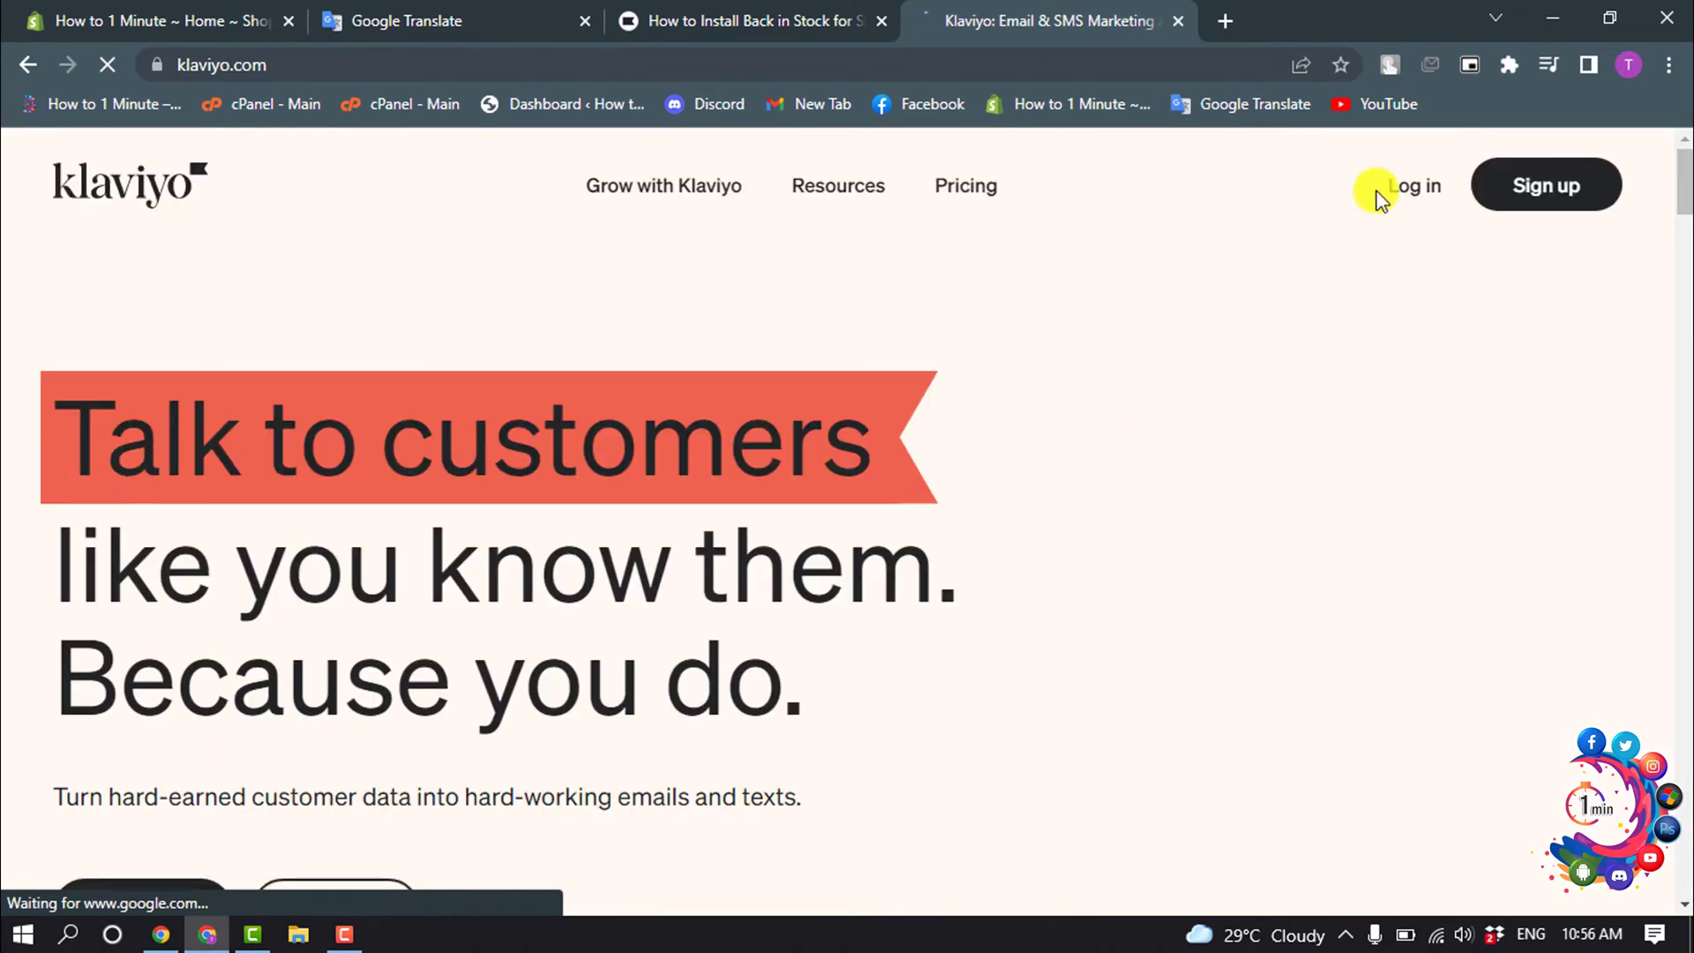
# Complete Klaviyo's free sign-up form for How to 1 Minute and create the account
pyautogui.click(1547, 189)
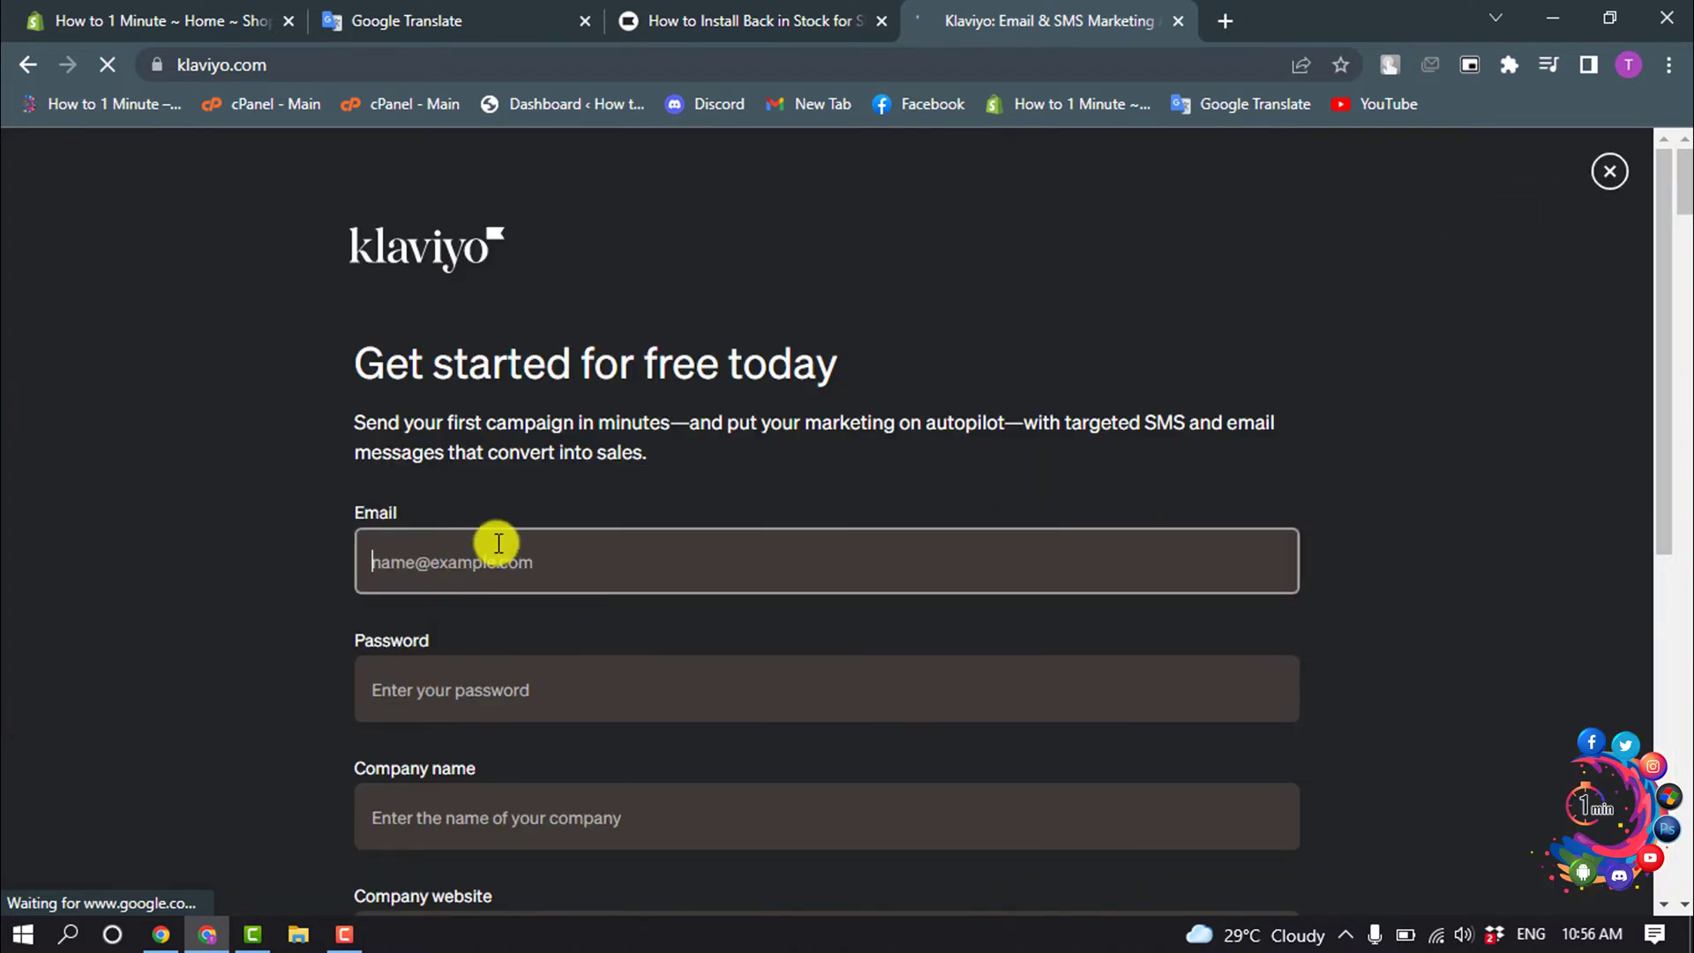
pyautogui.scroll(-3, 495, 542)
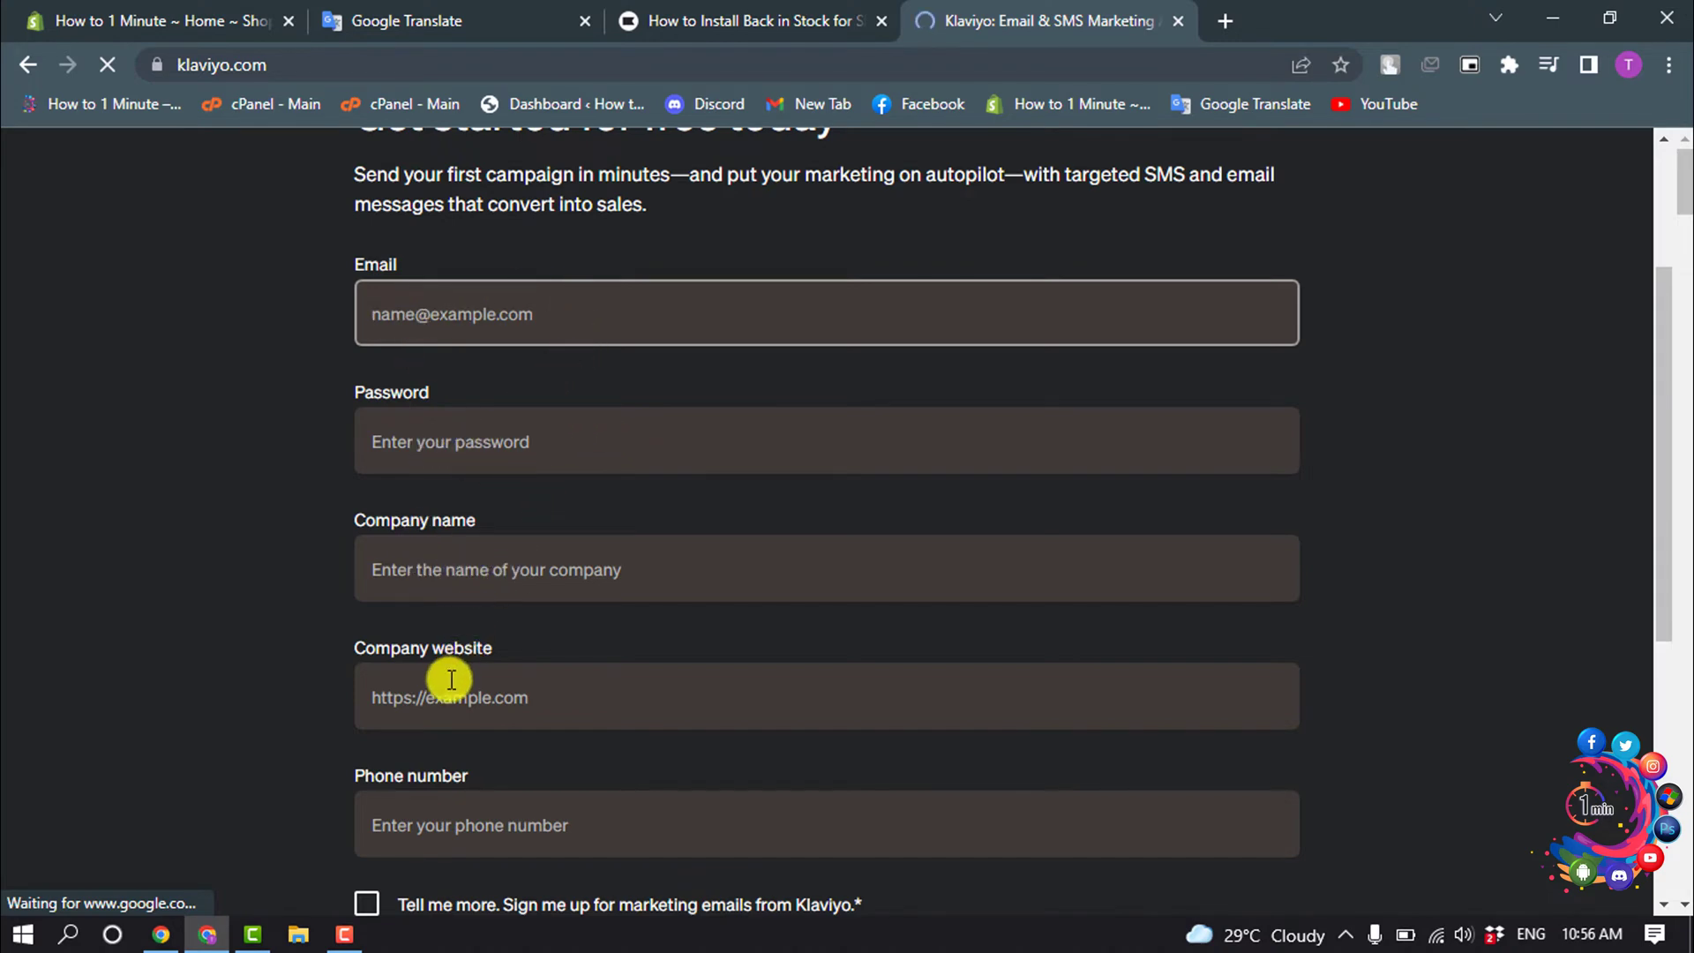
pyautogui.scroll(-2, 451, 680)
pyautogui.scroll(-1, 451, 680)
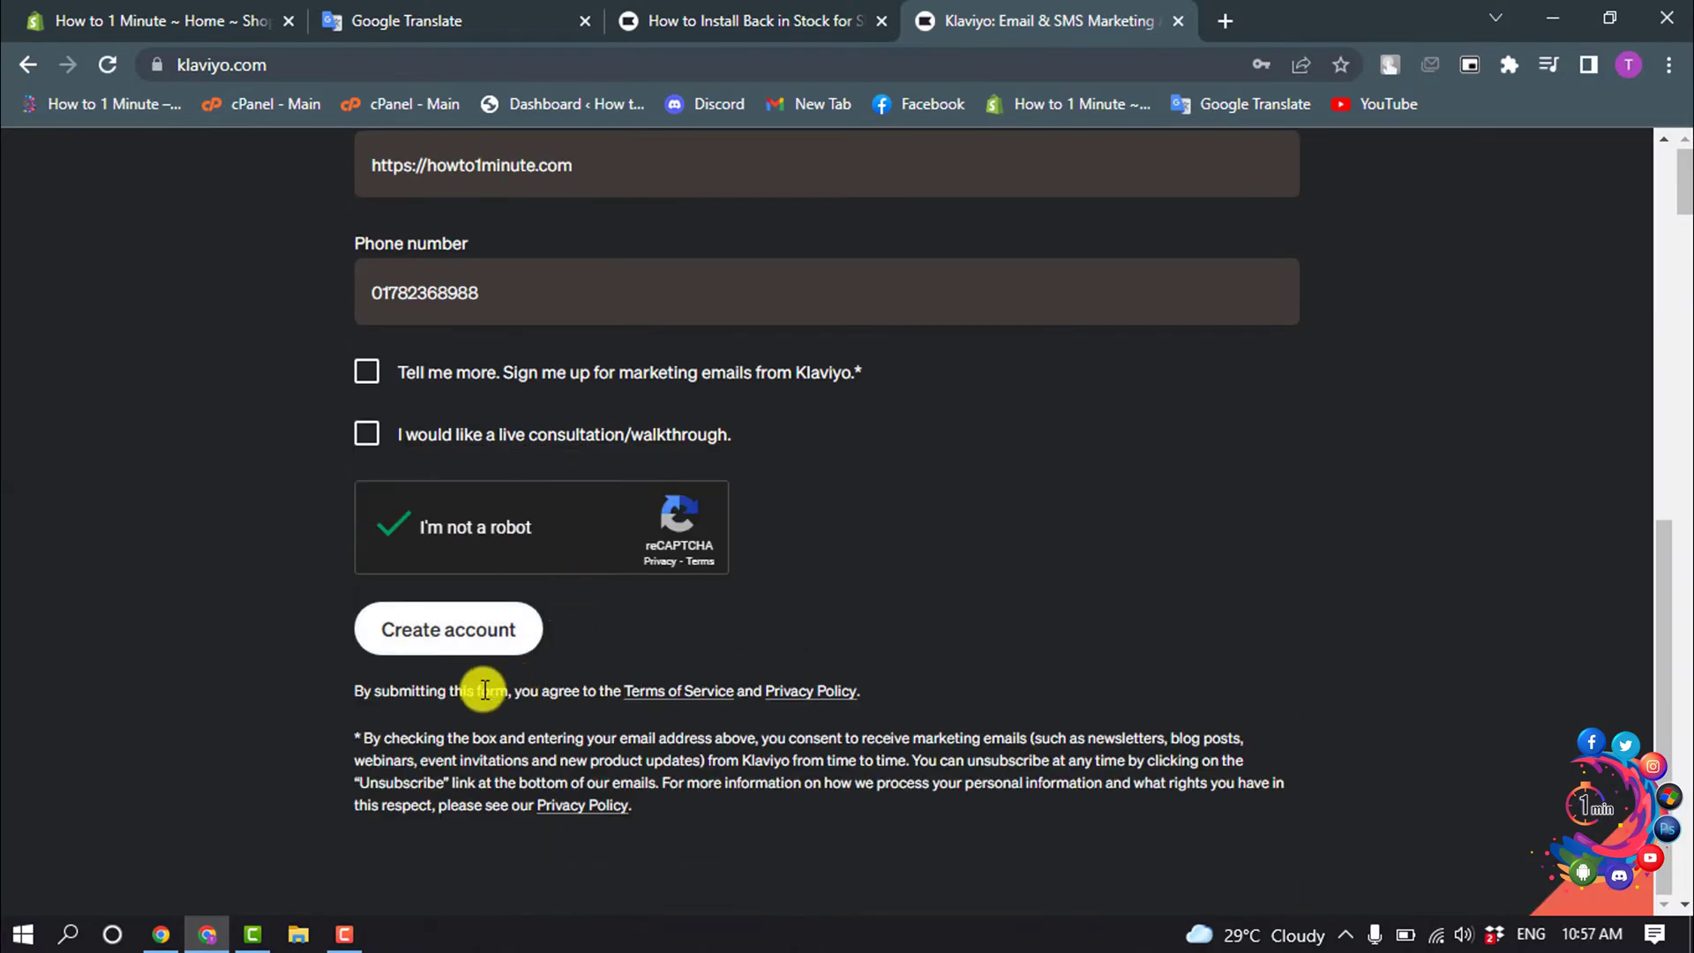
pyautogui.click(453, 651)
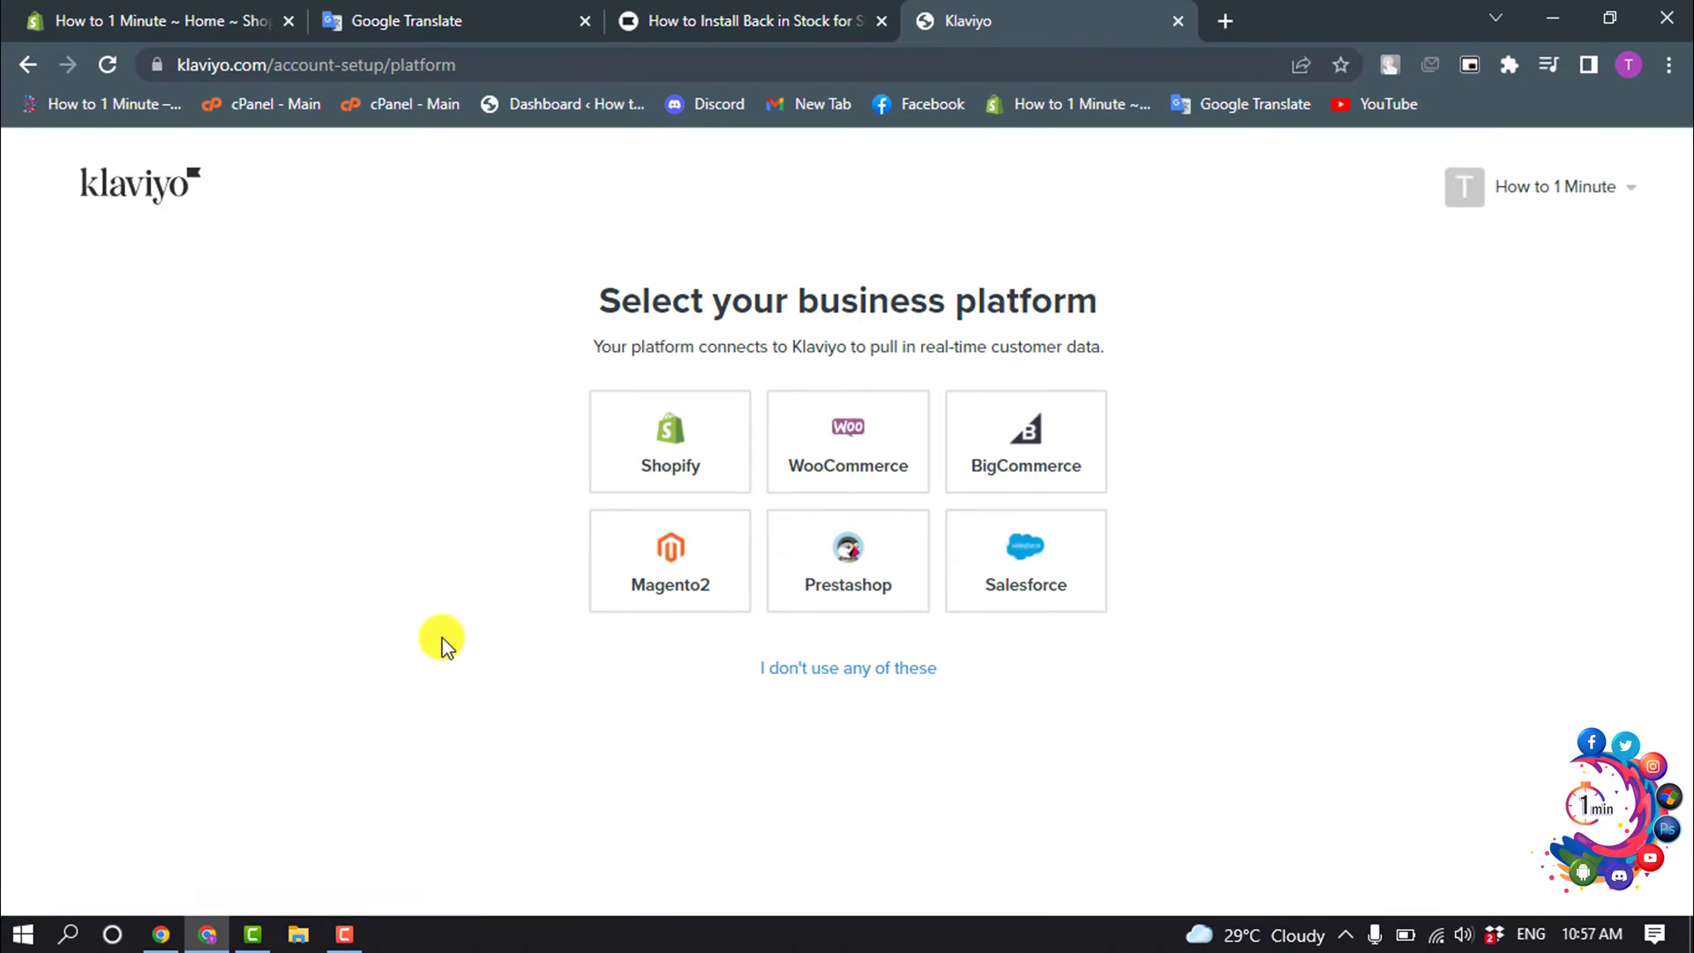
# Connect Klaviyo to the Shopify store 'testhowto1minute' and approve the app install
pyautogui.click(664, 468)
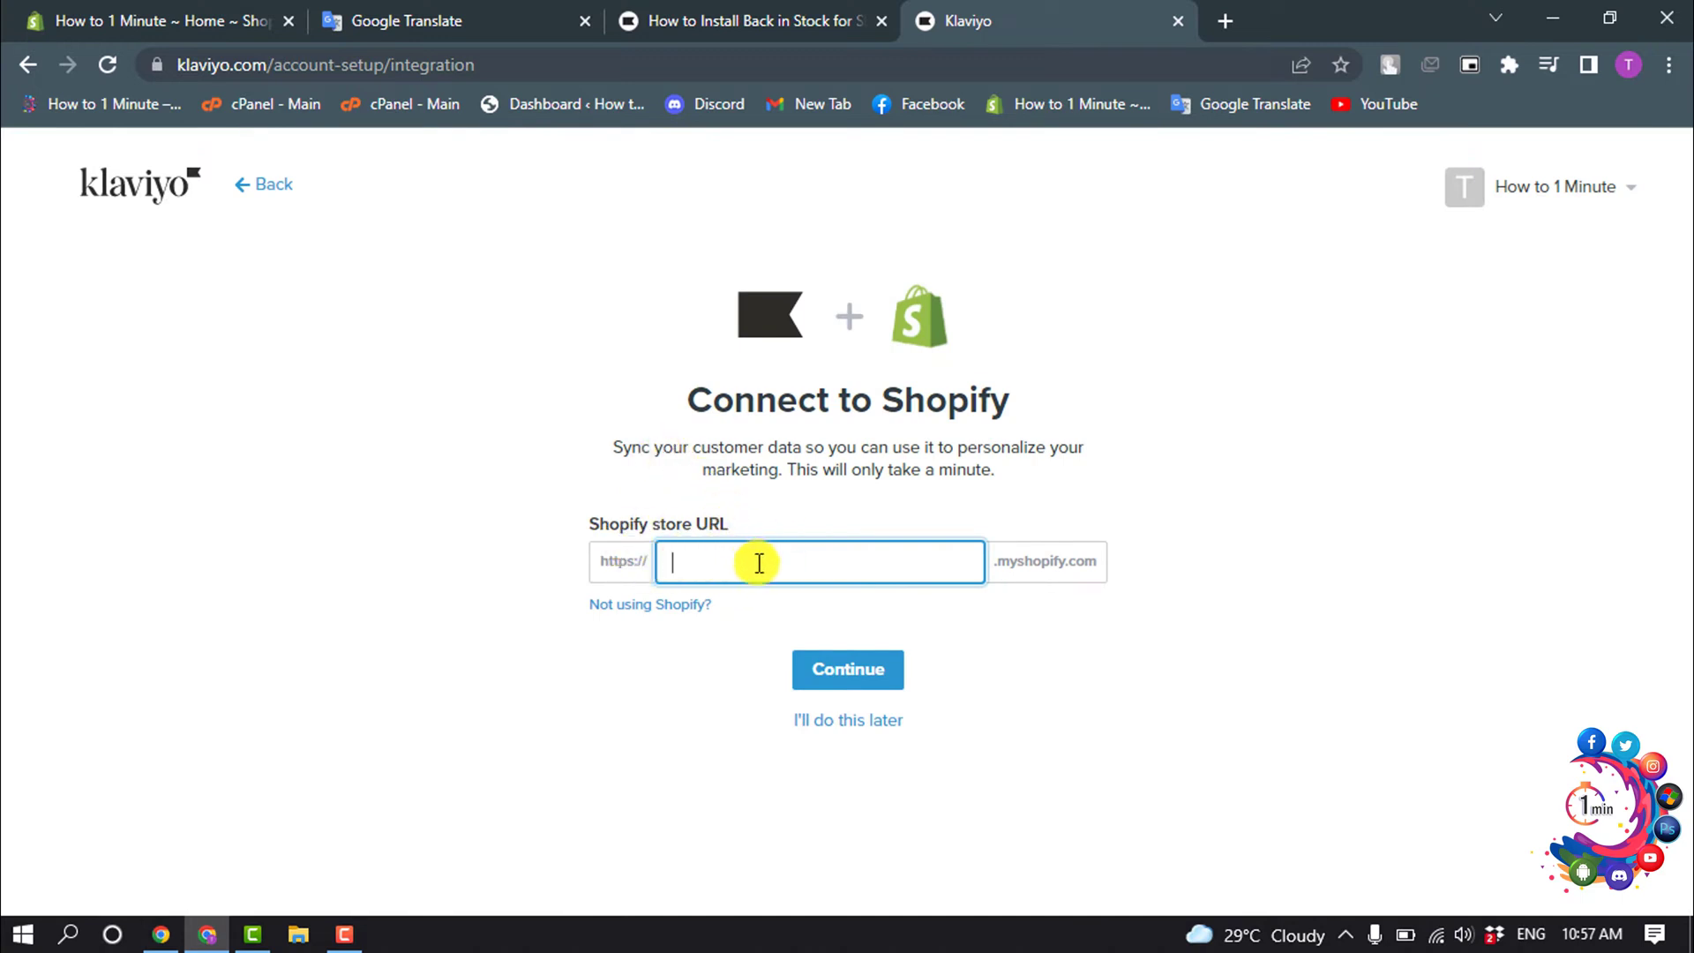
pyautogui.click(759, 562)
pyautogui.write('testhowto1minute')
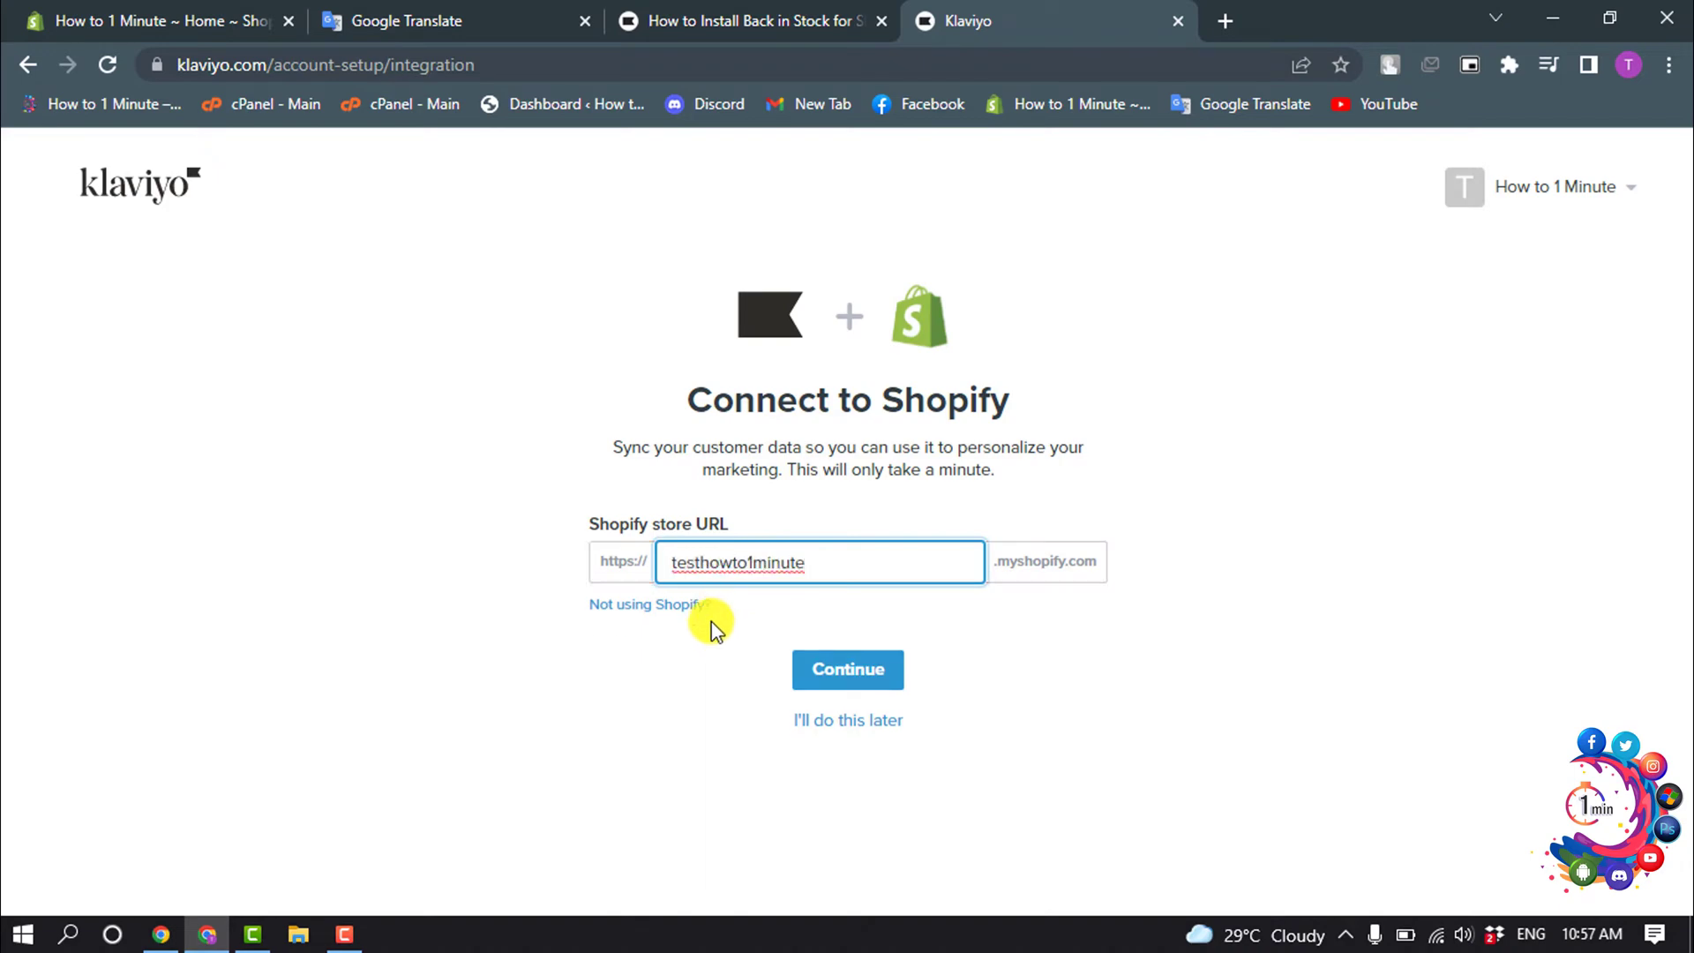
pyautogui.click(854, 679)
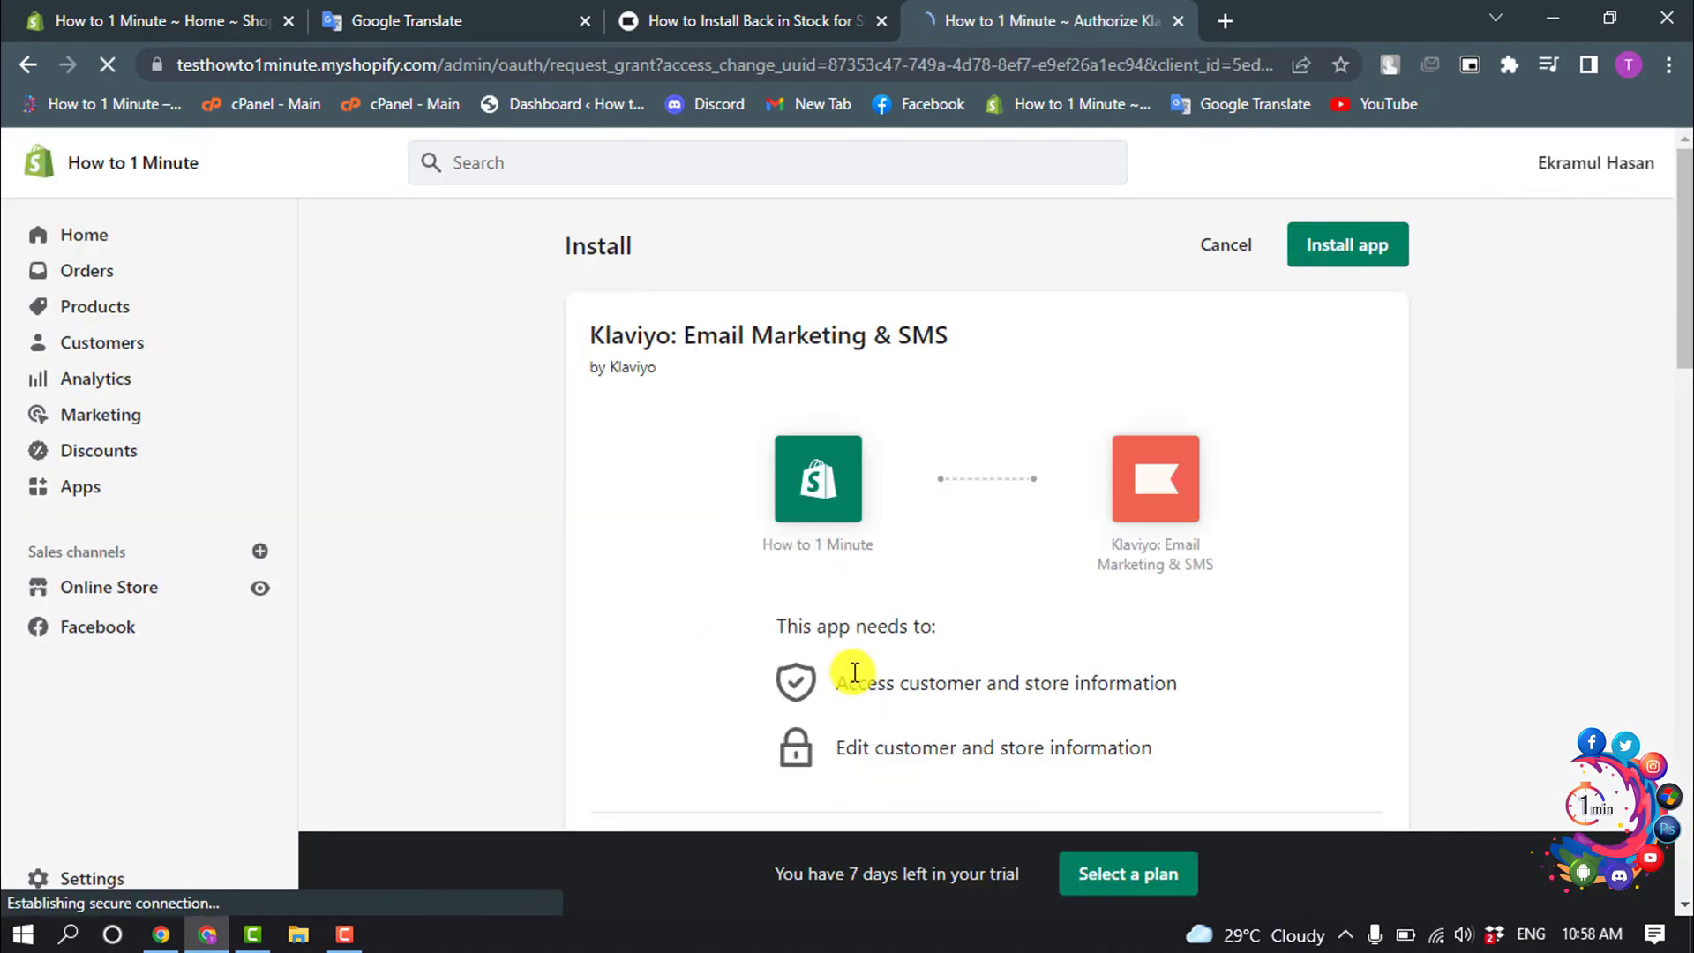
pyautogui.click(1369, 265)
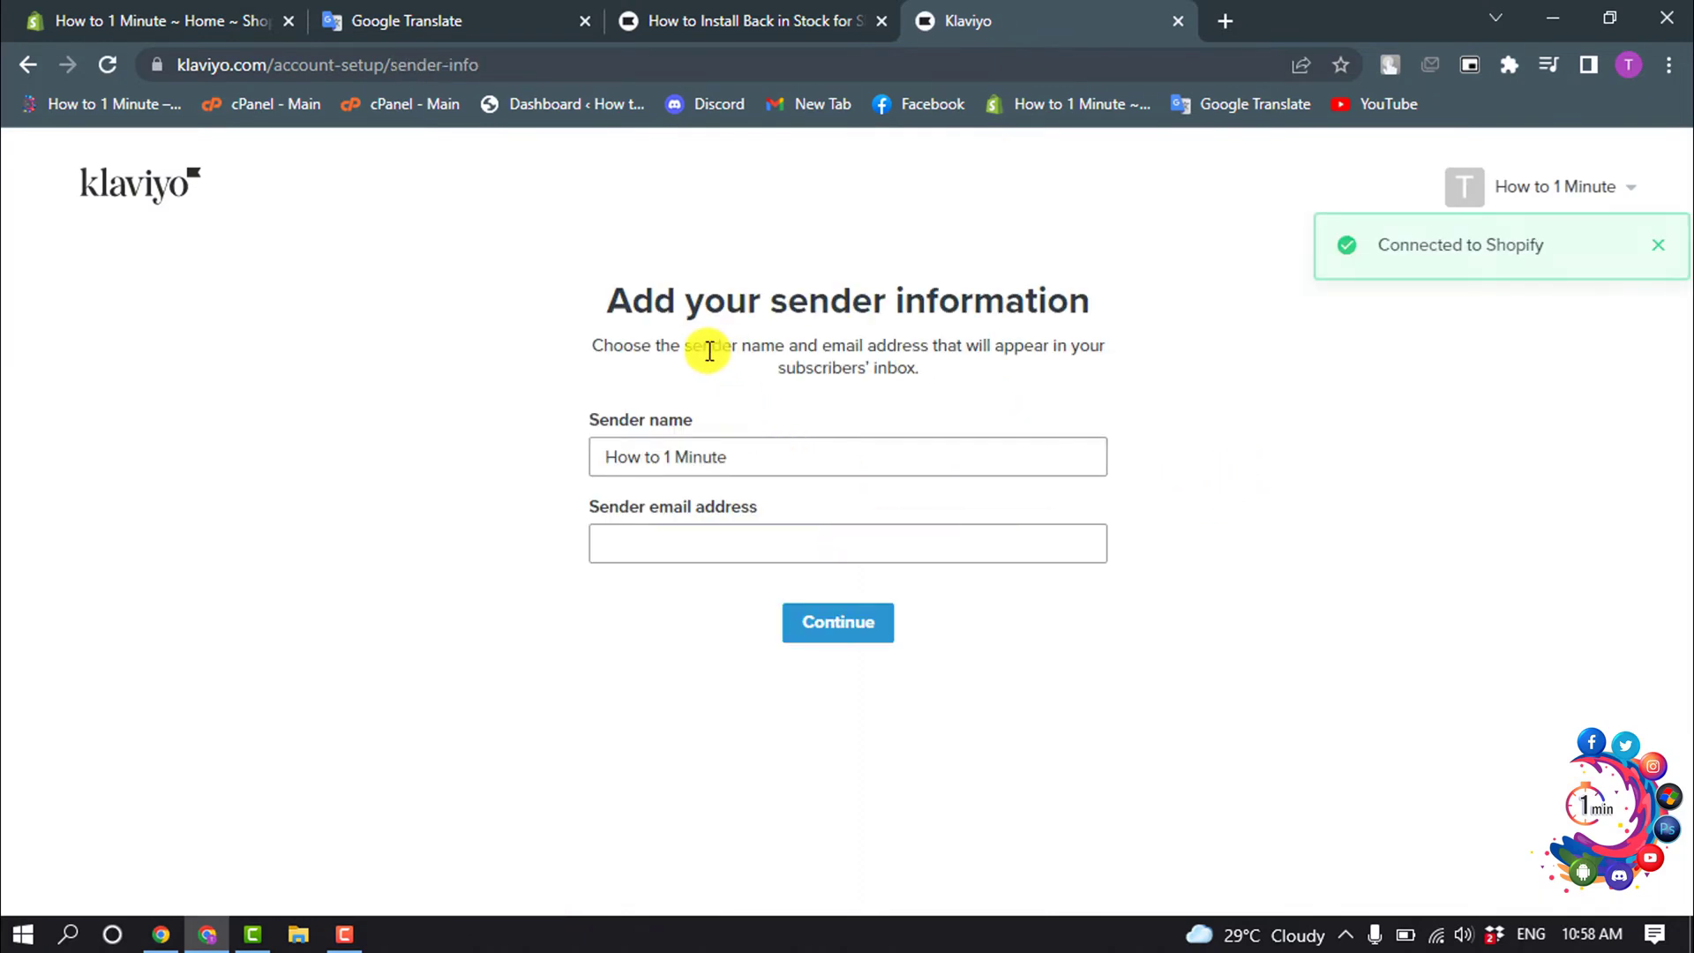
pyautogui.click(697, 457)
pyautogui.click(644, 545)
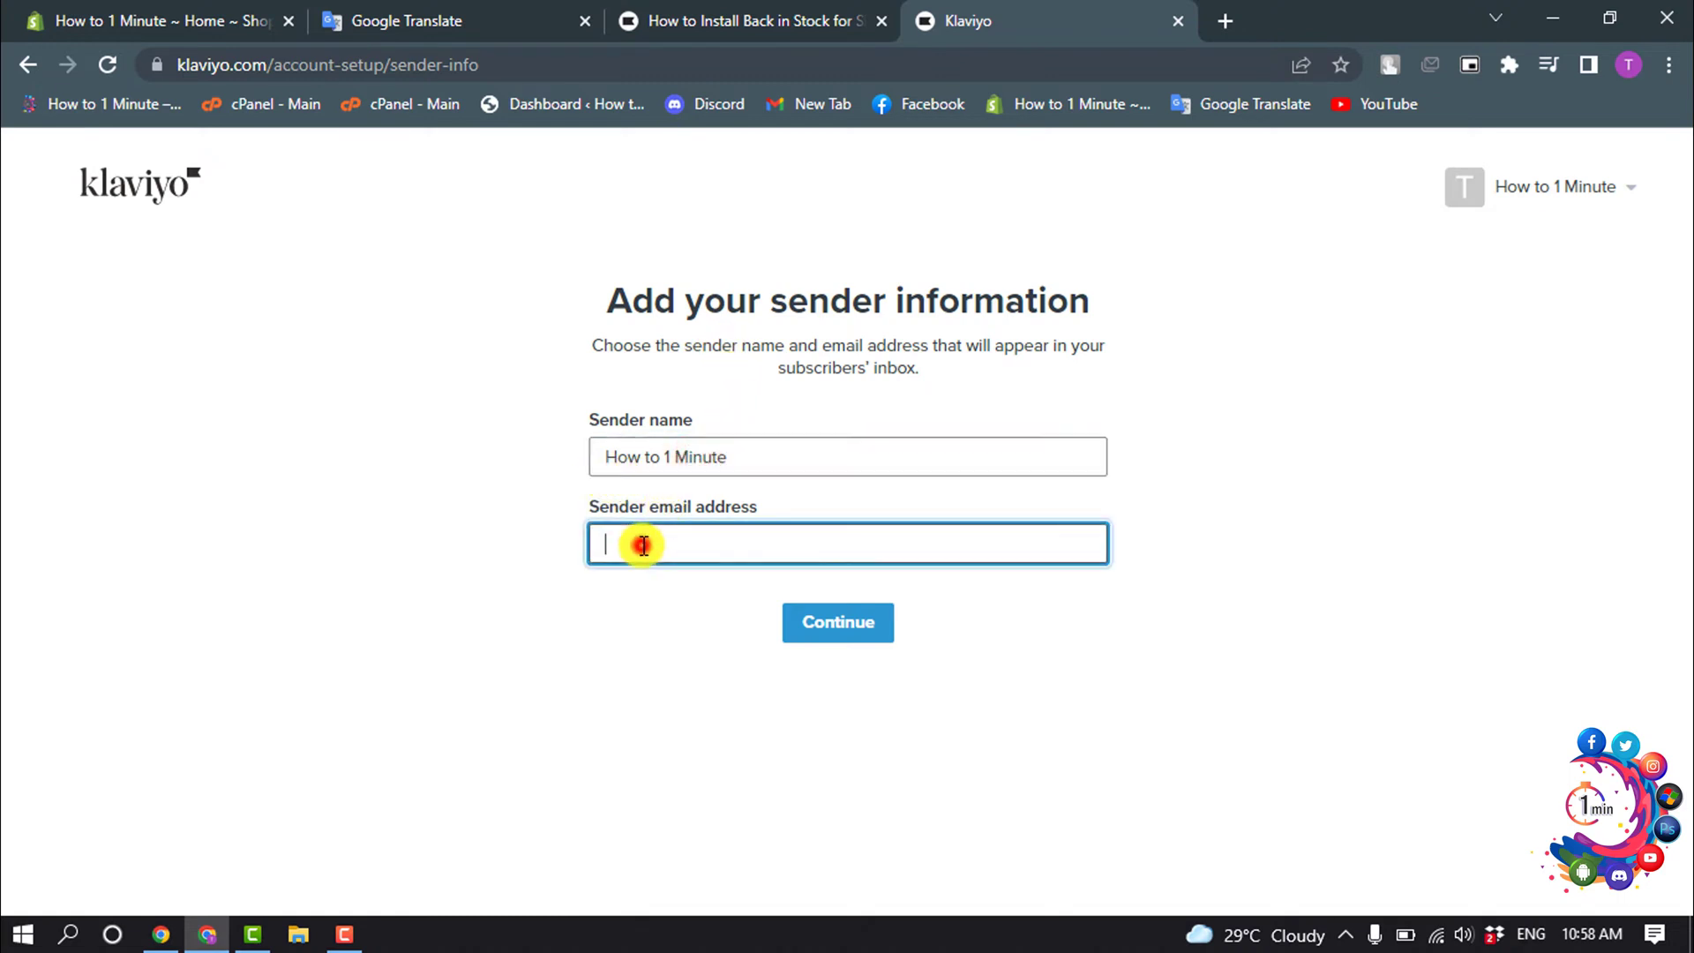
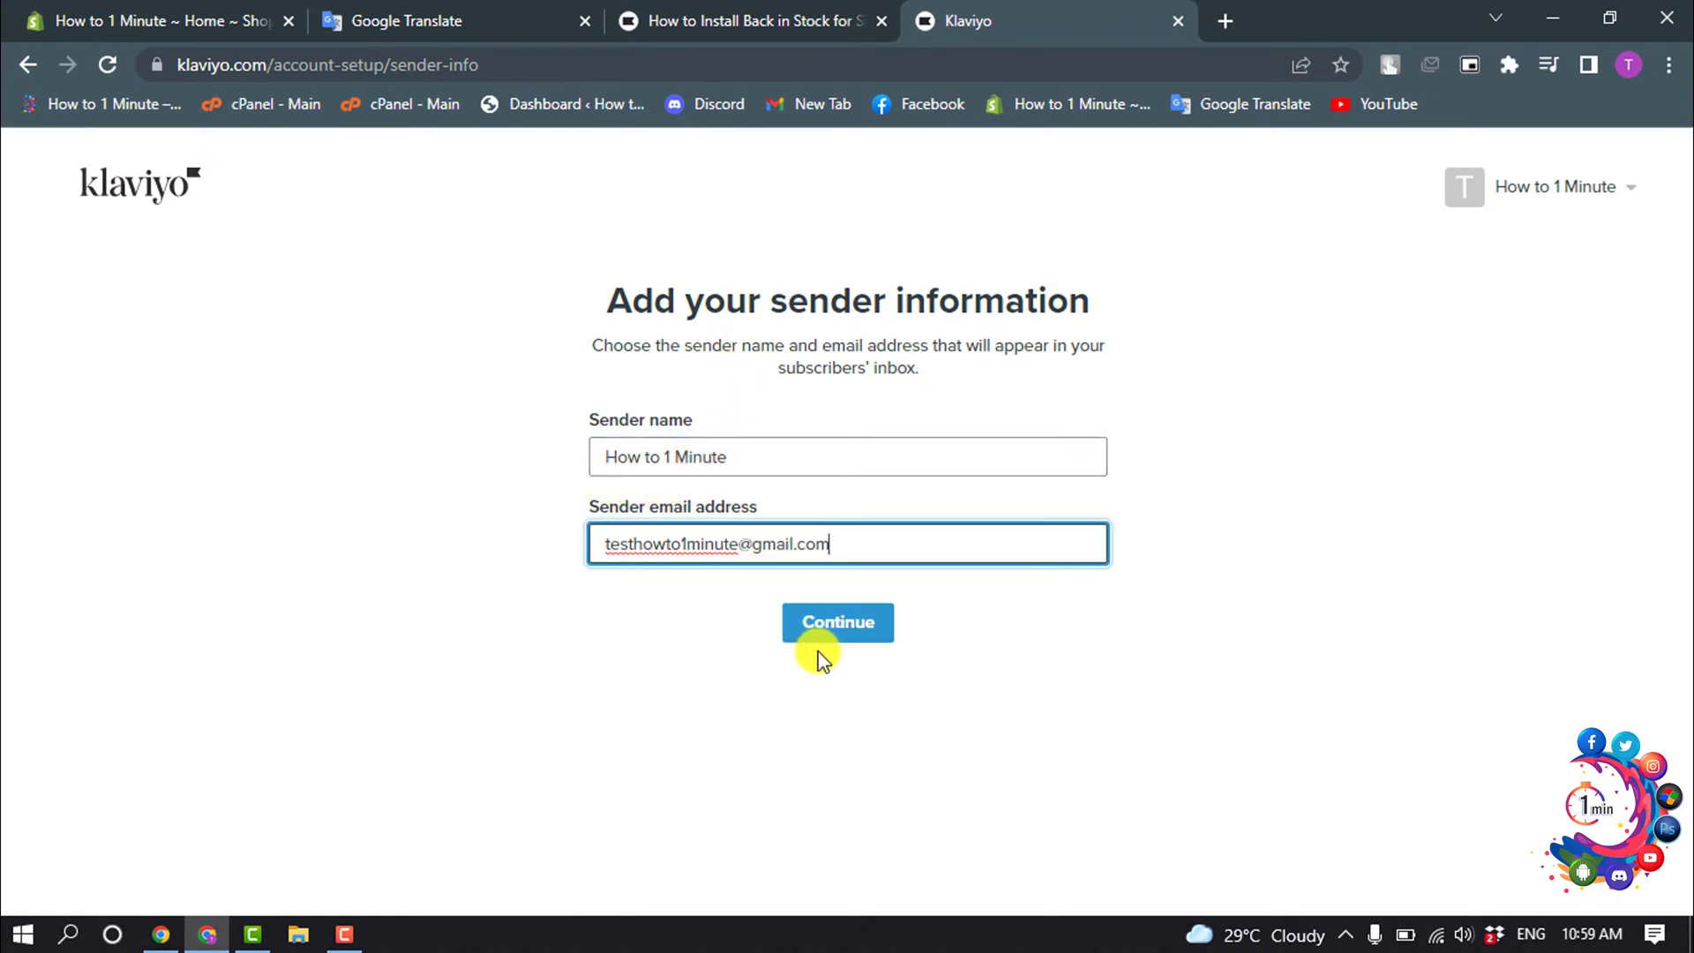
pyautogui.click(823, 652)
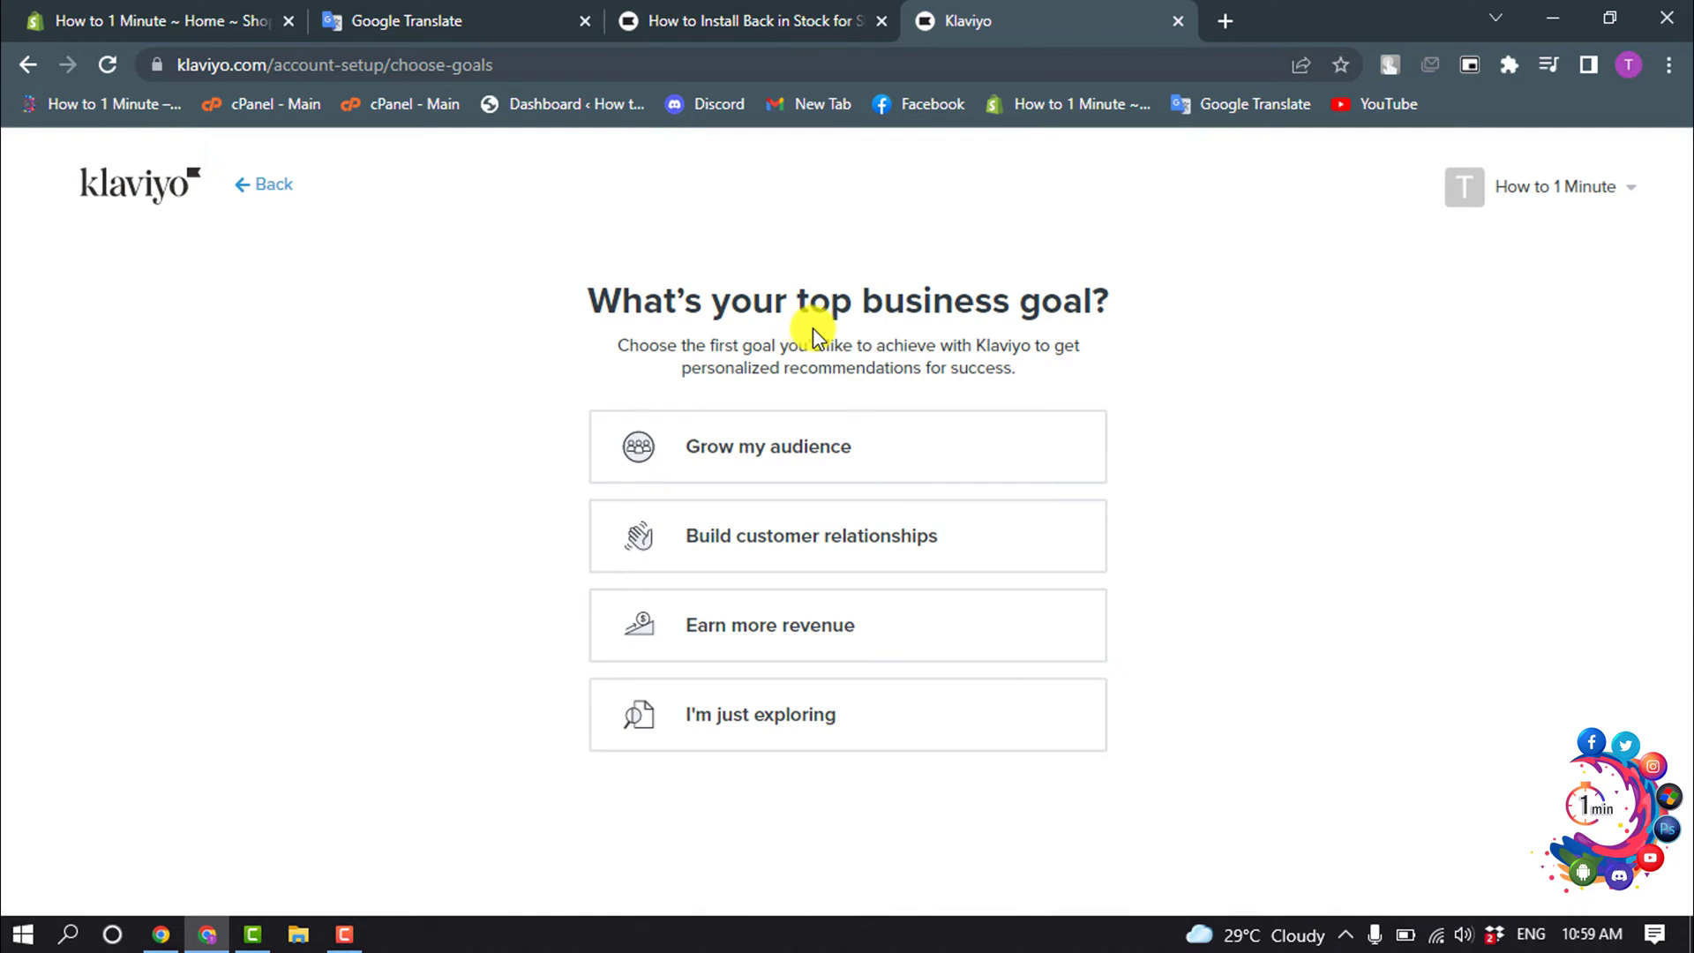
pyautogui.click(788, 468)
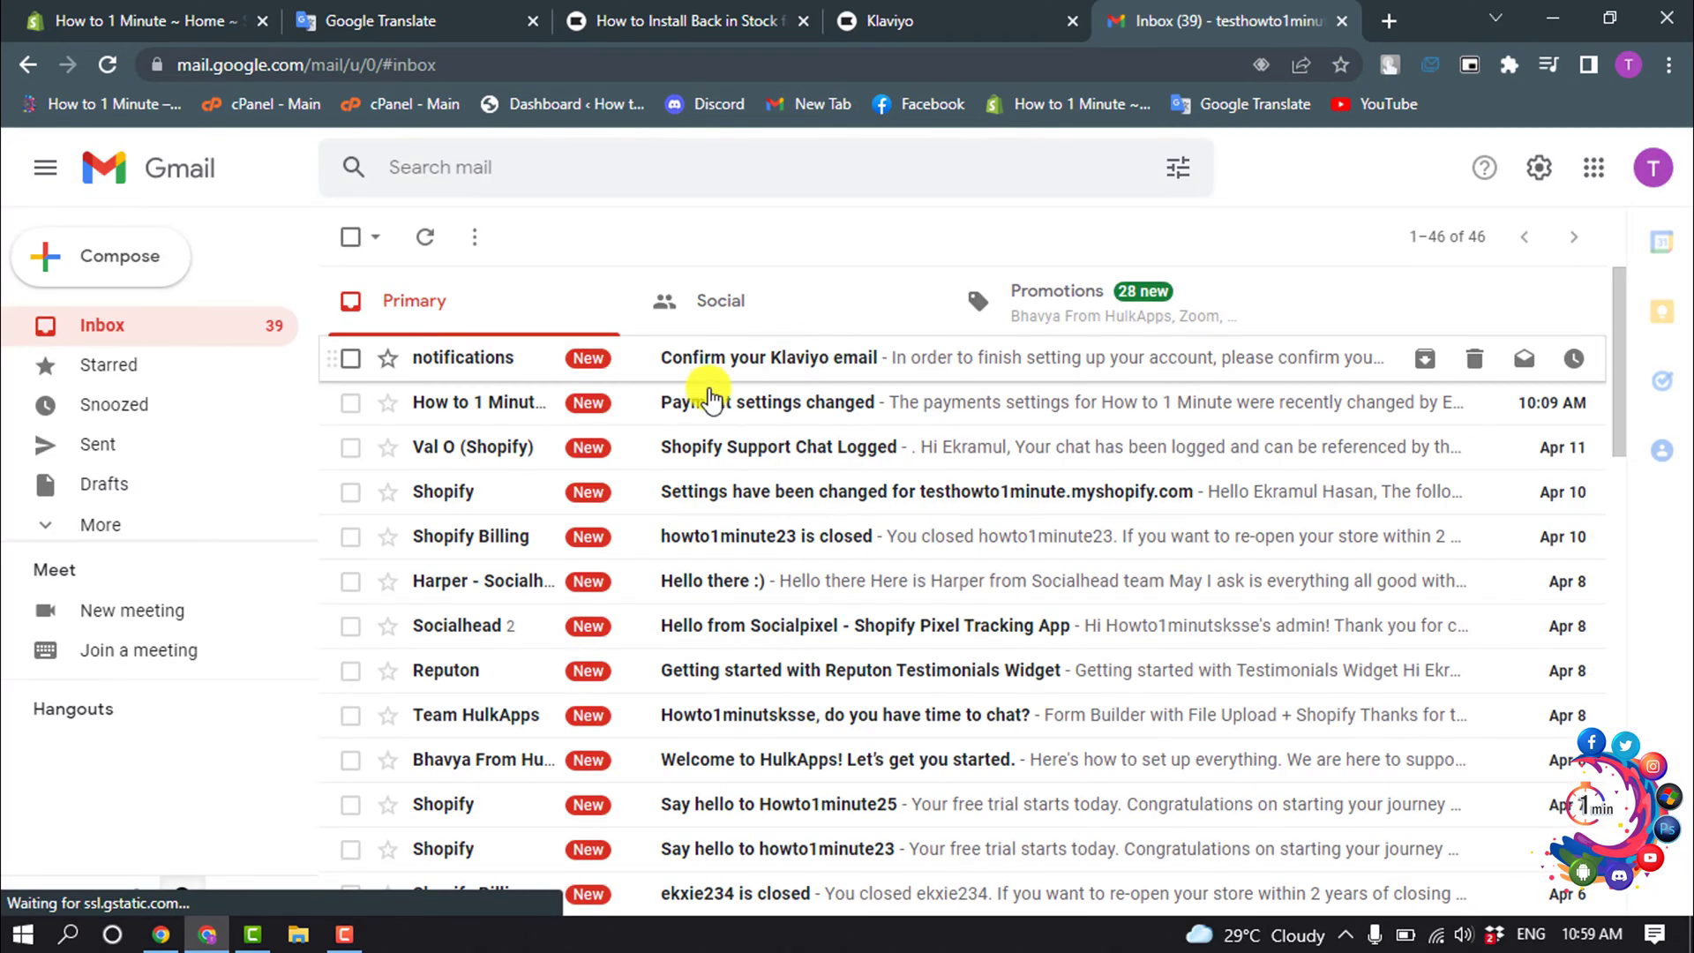
# Open the 'Confirm your Klaviyo email' message in Gmail and confirm the email address
pyautogui.click(710, 363)
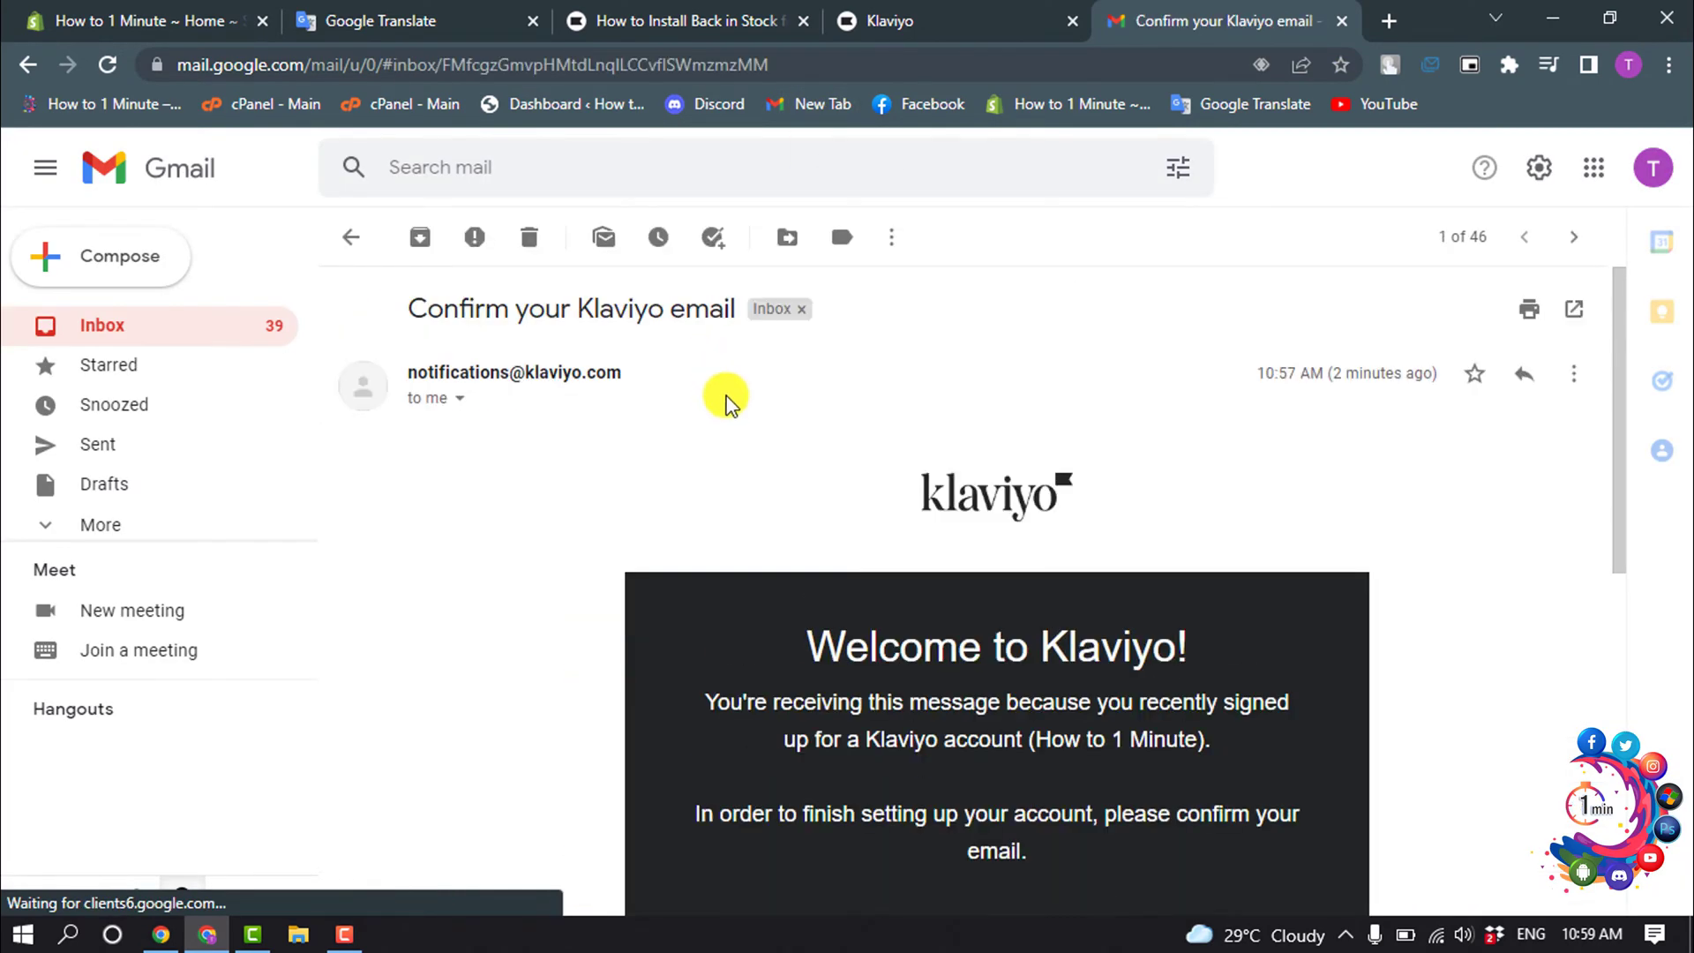
pyautogui.scroll(-5, 887, 598)
pyautogui.scroll(3, 887, 596)
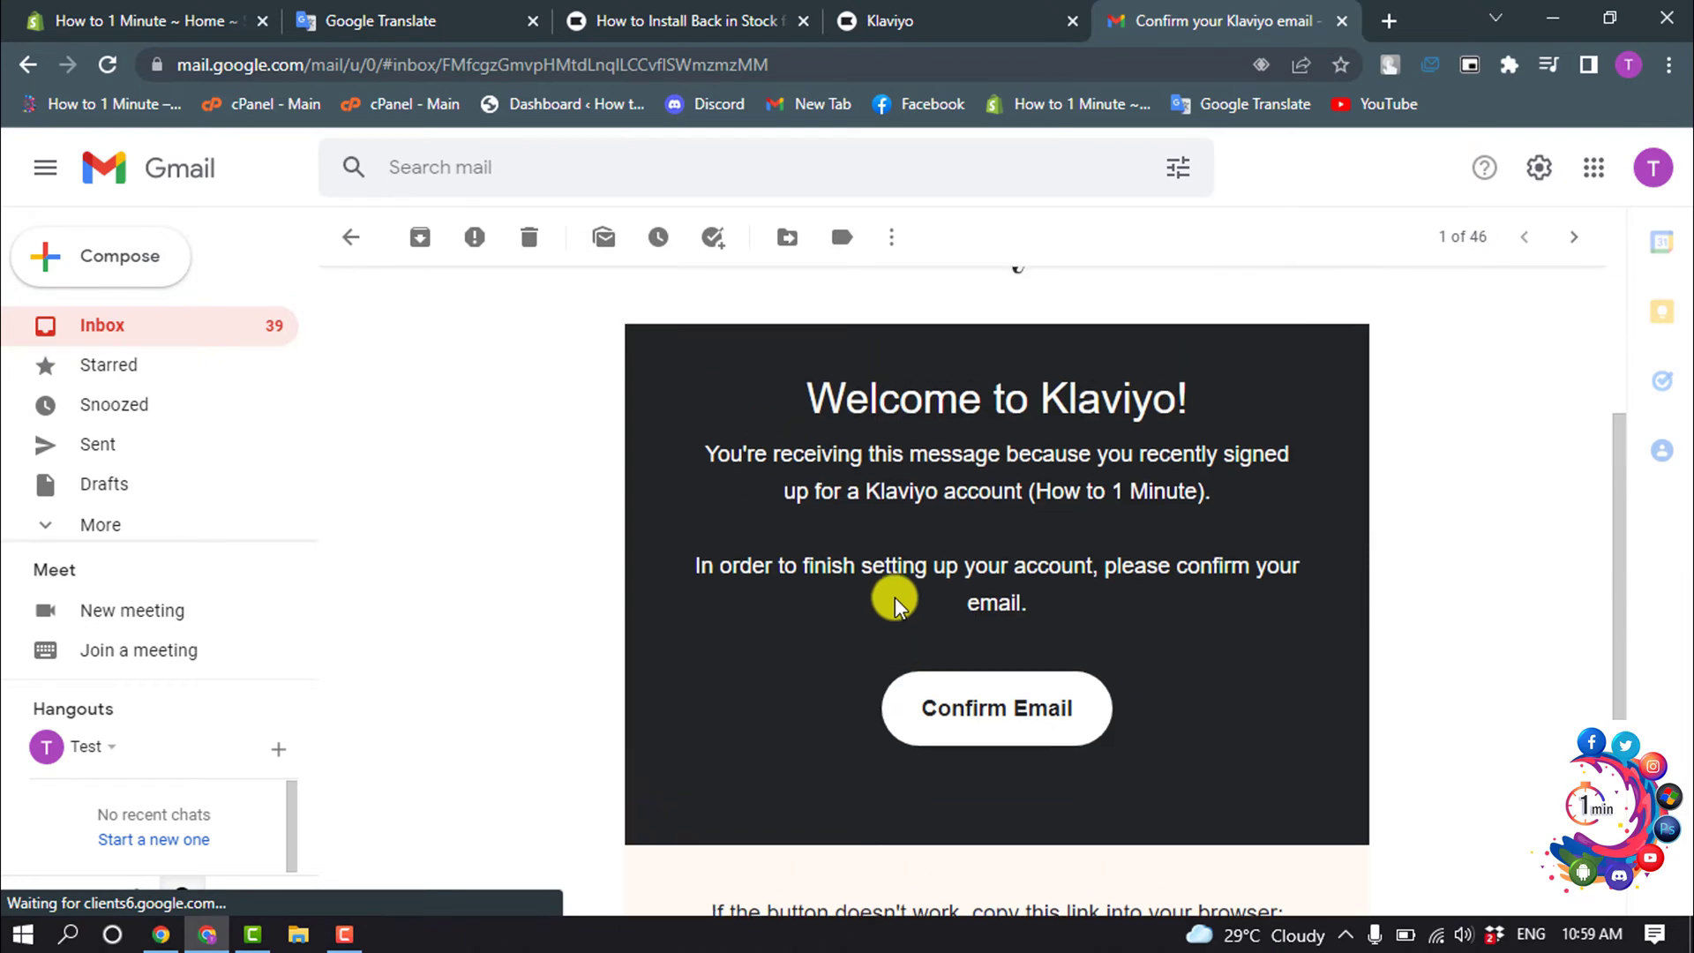
pyautogui.click(976, 717)
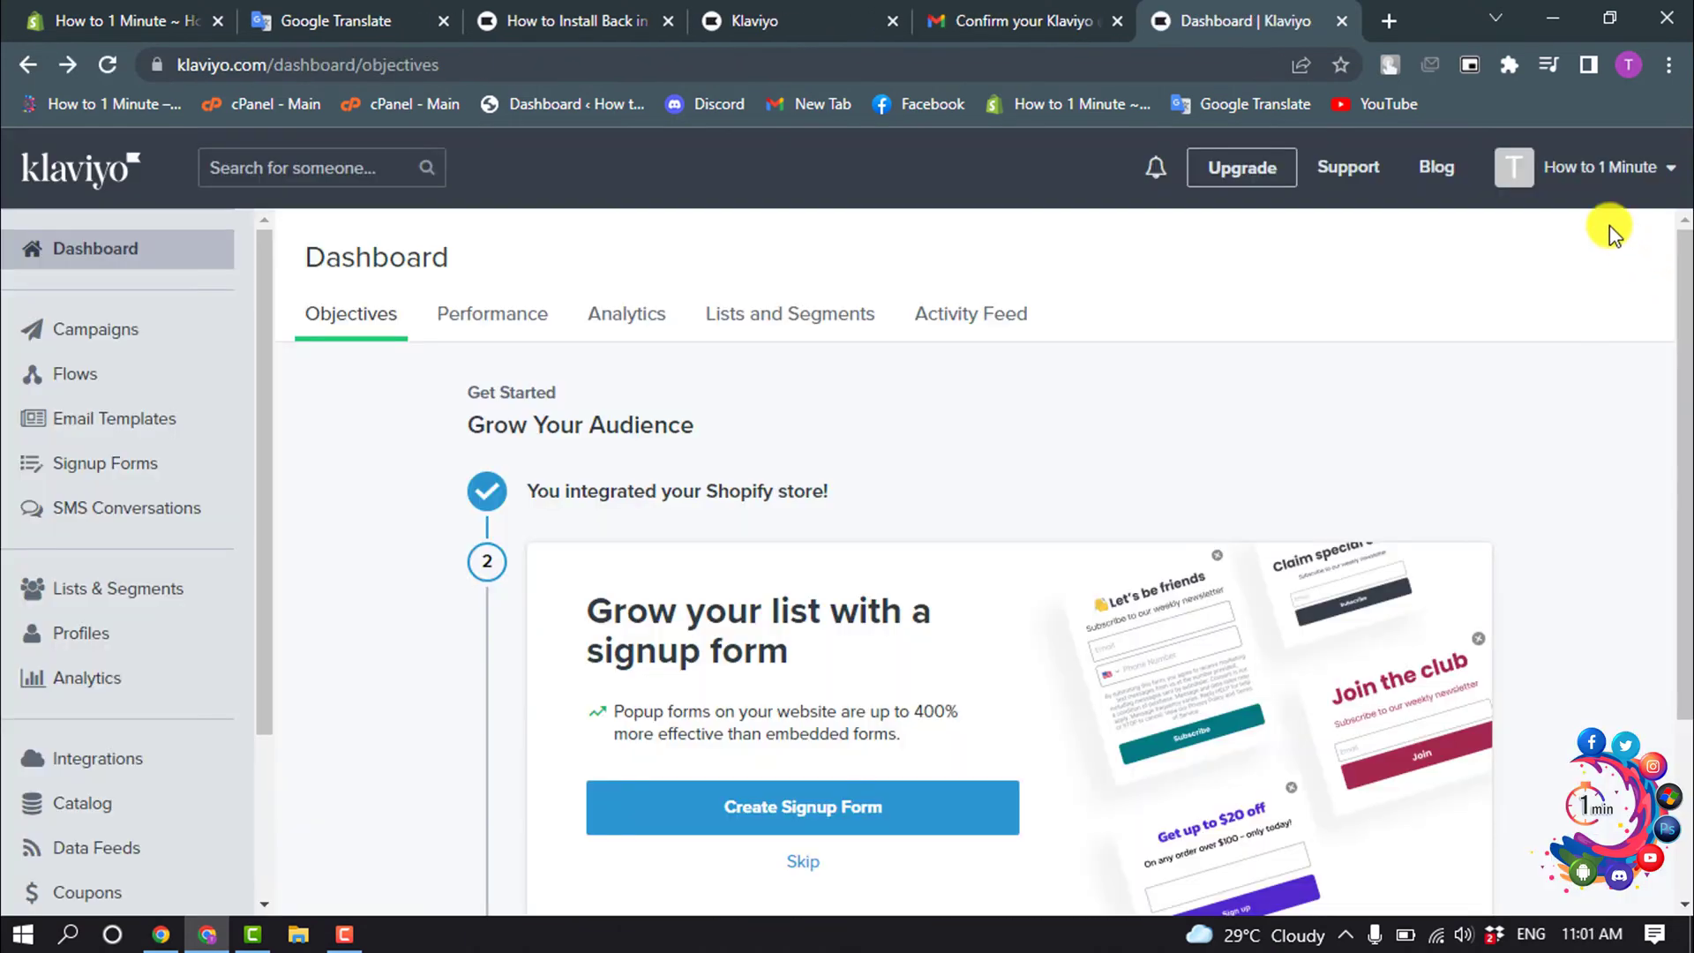
# Go to the Klaviyo account's Settings > API Keys page
pyautogui.click(1601, 169)
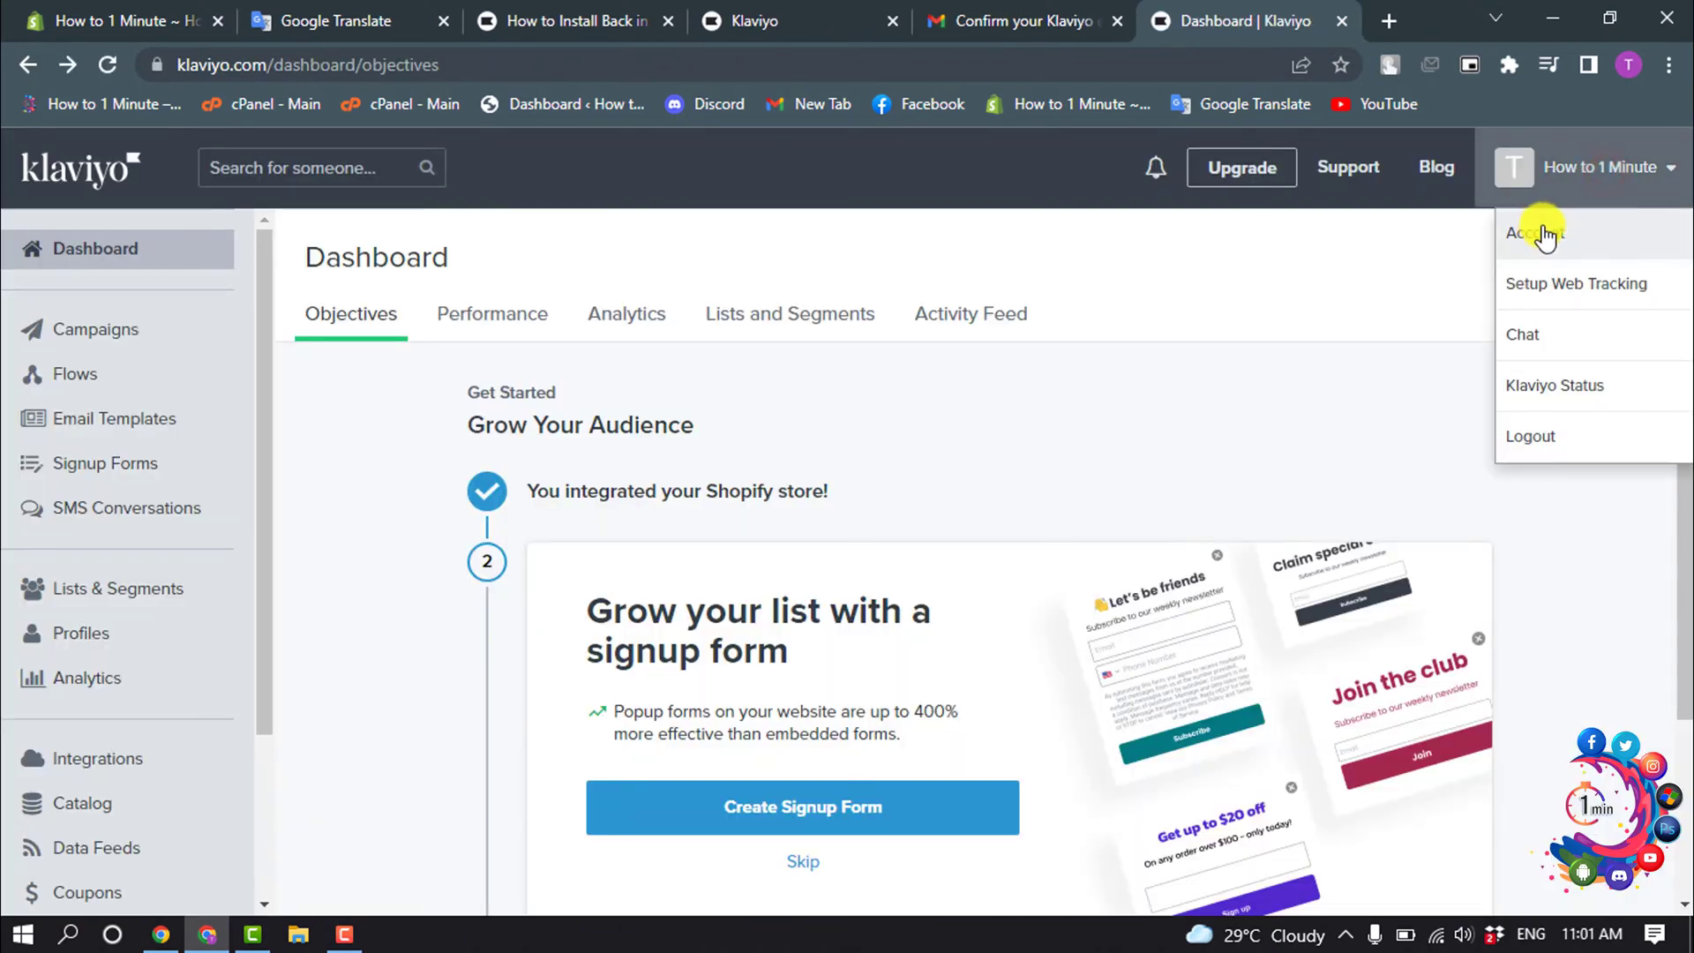
pyautogui.click(1544, 233)
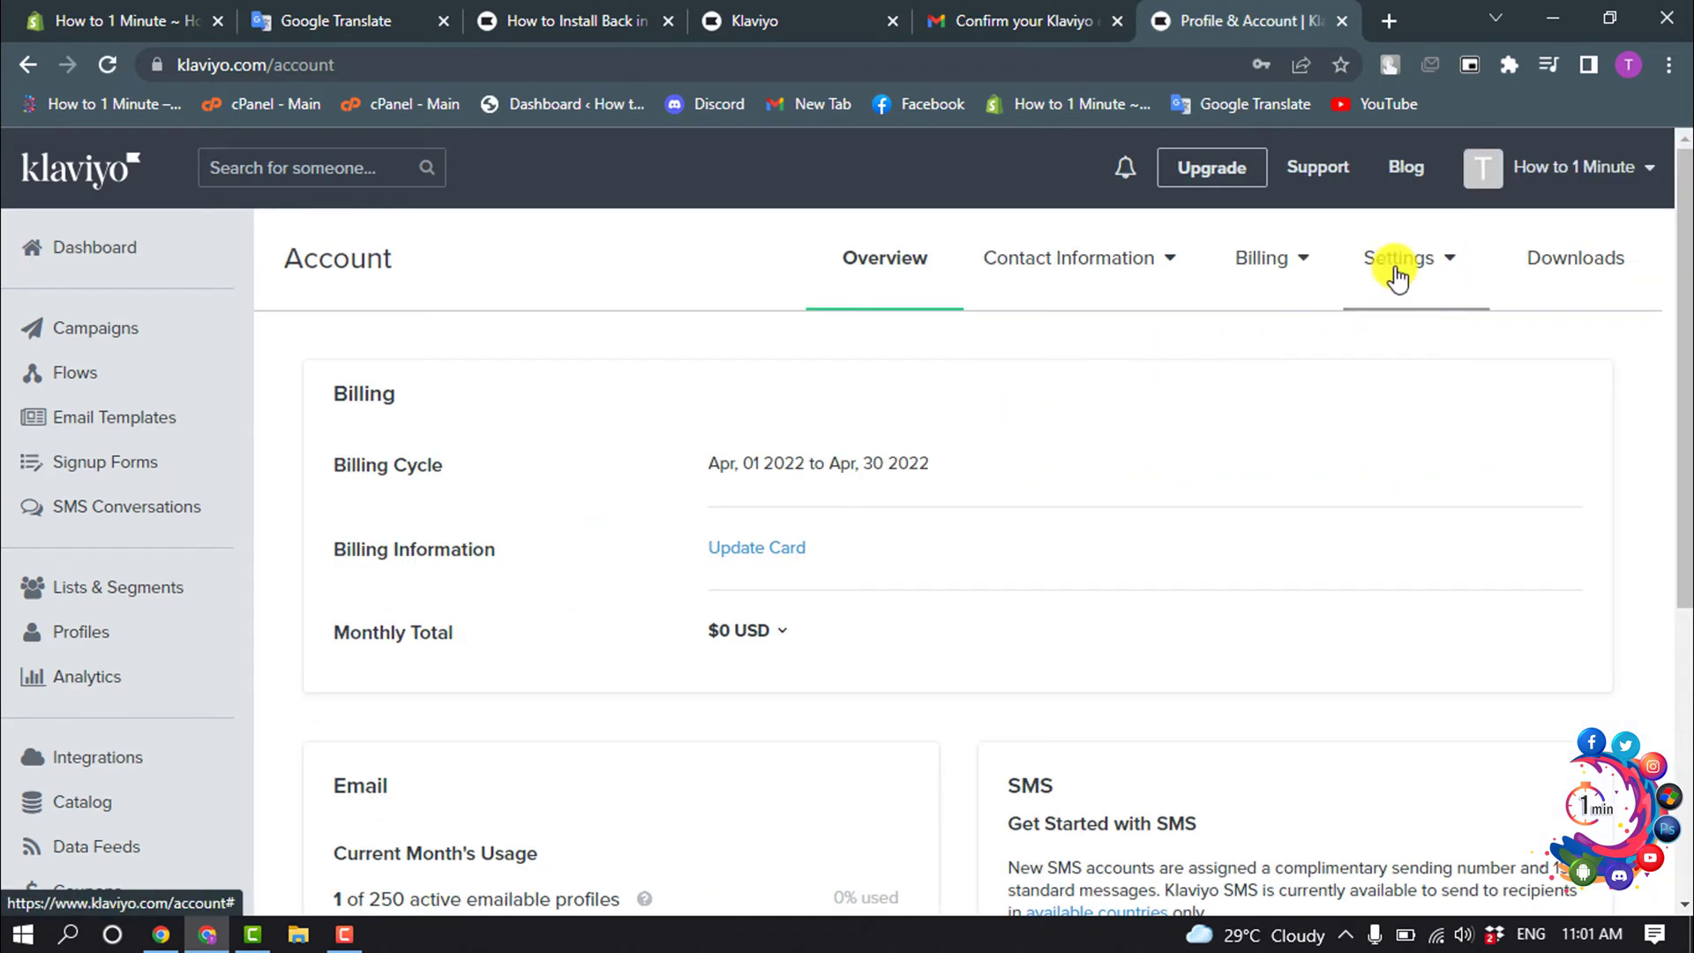
pyautogui.click(1397, 273)
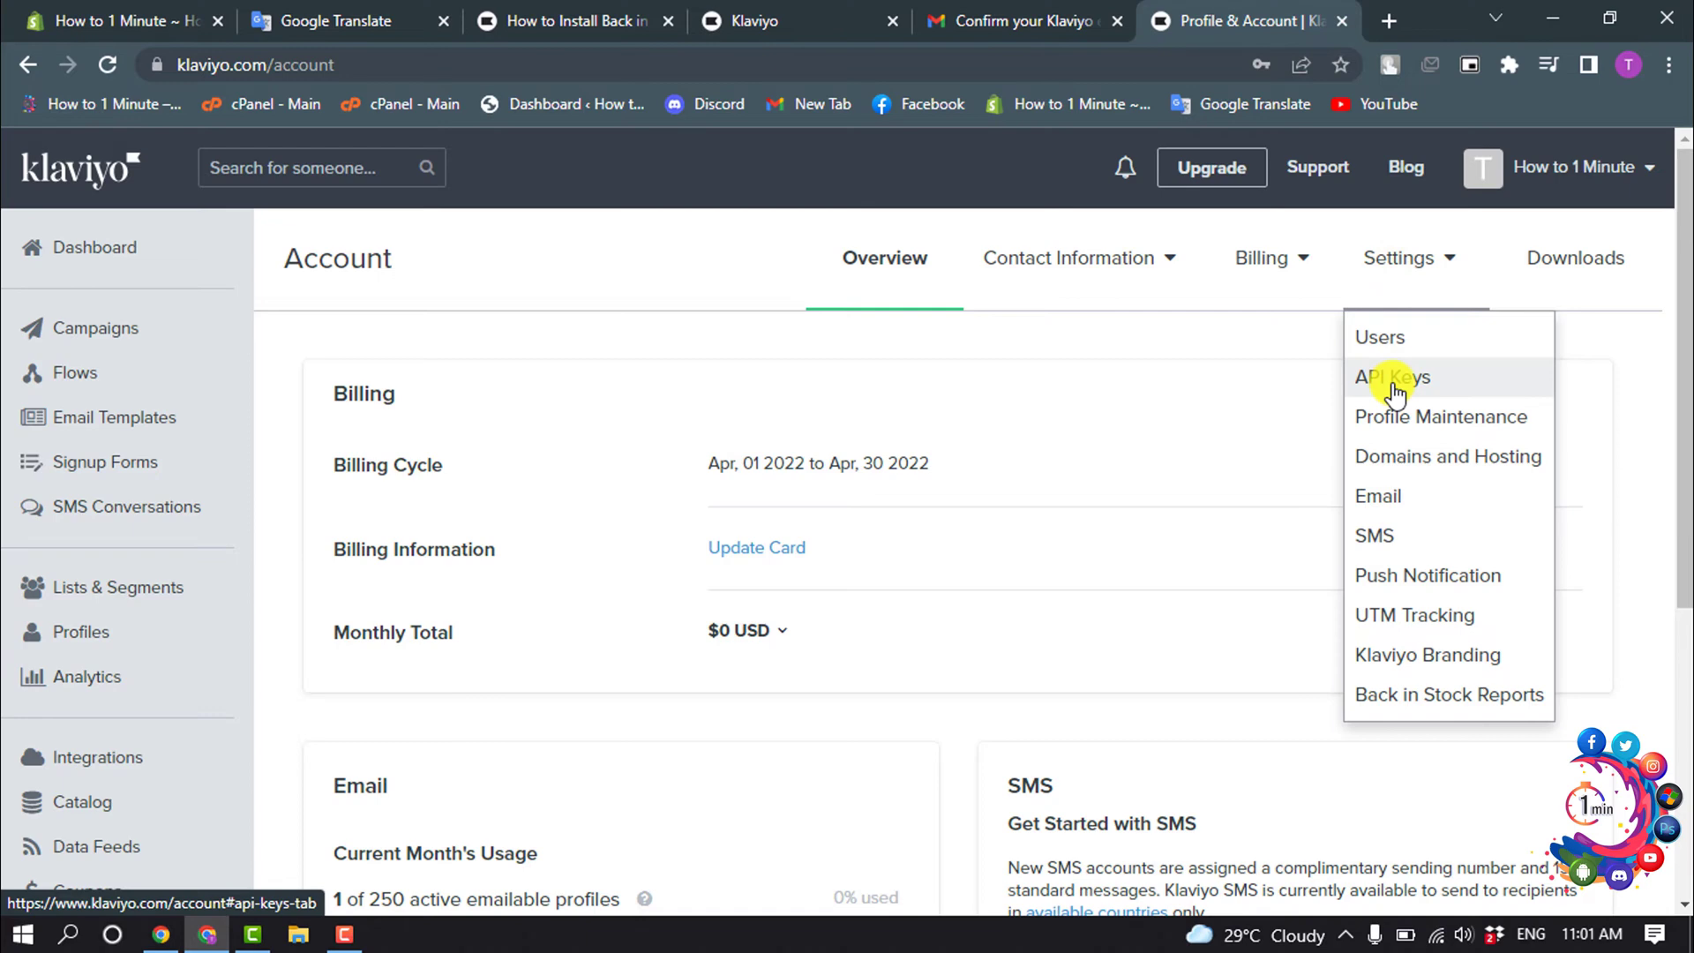
pyautogui.click(1454, 389)
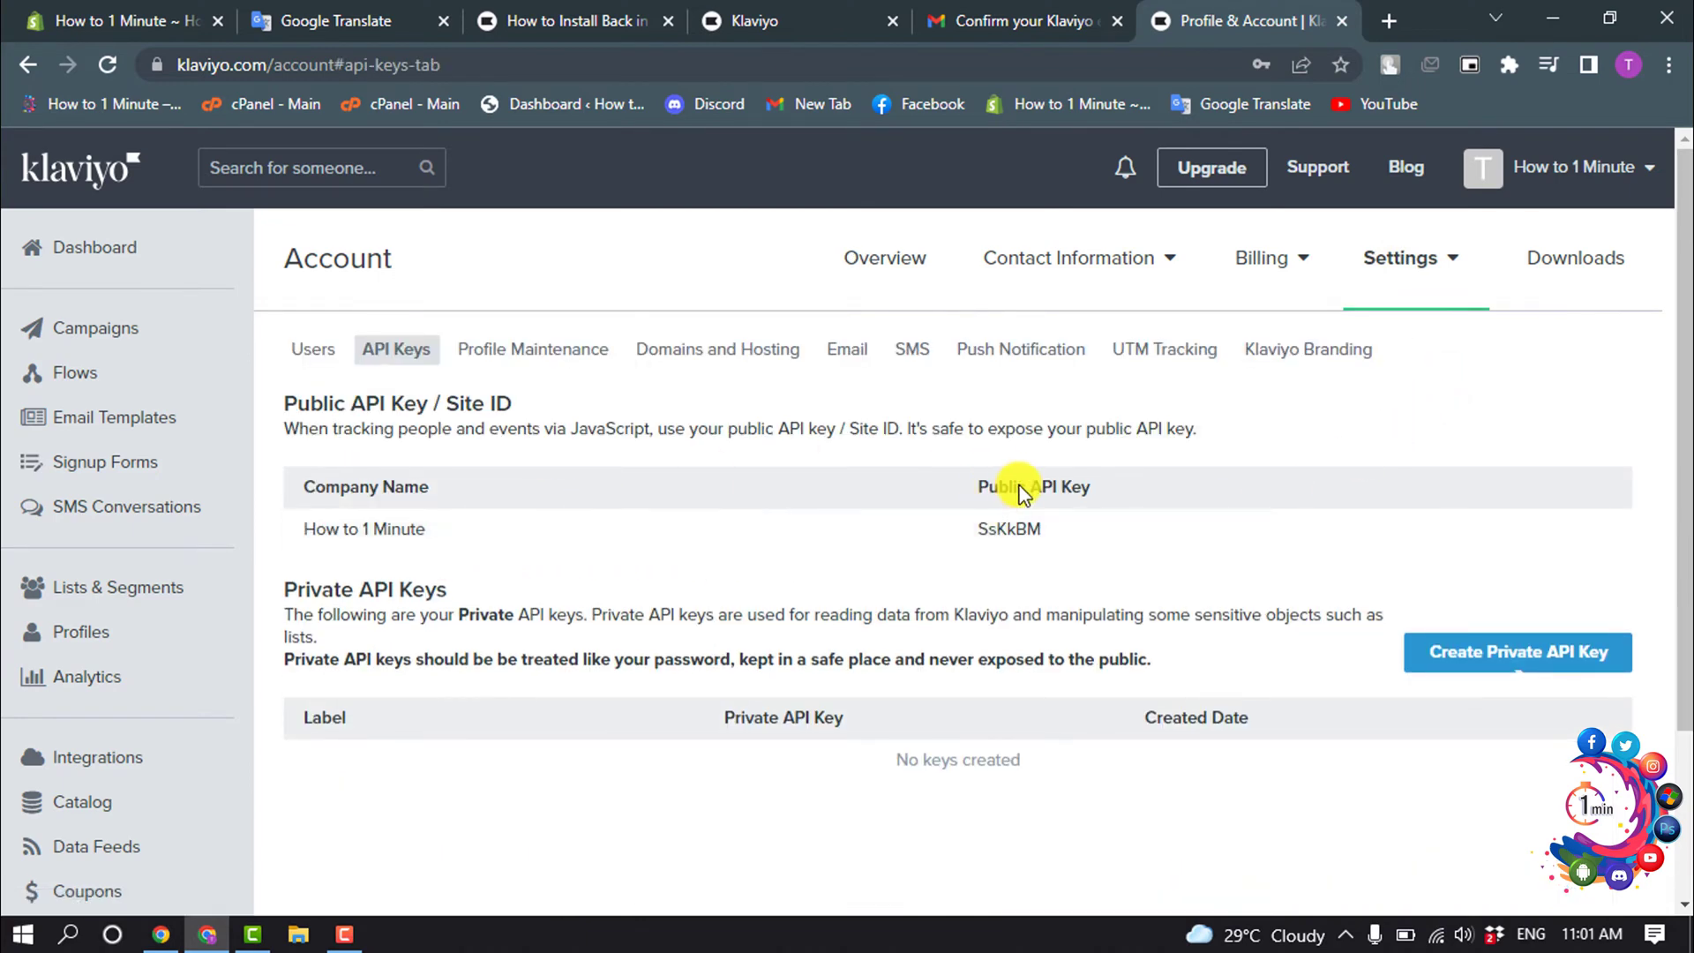
# Copy the account's public API key
pyautogui.doubleClick(1010, 527)
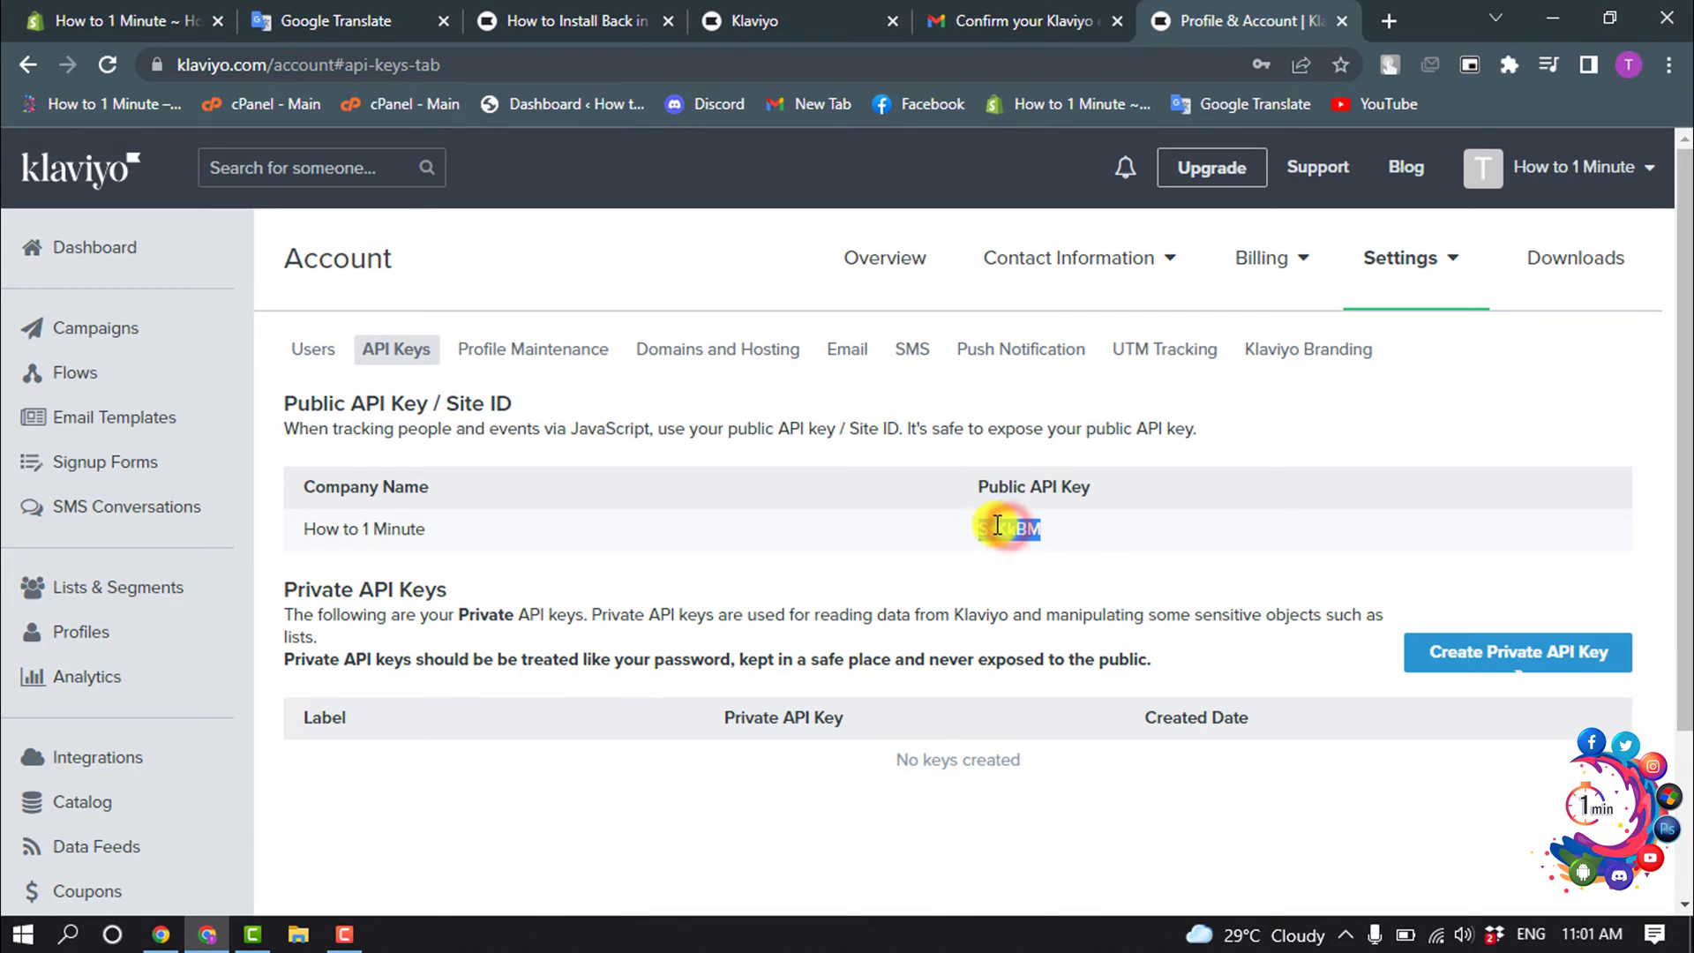
pyautogui.rightClick(1013, 526)
pyautogui.click(1031, 545)
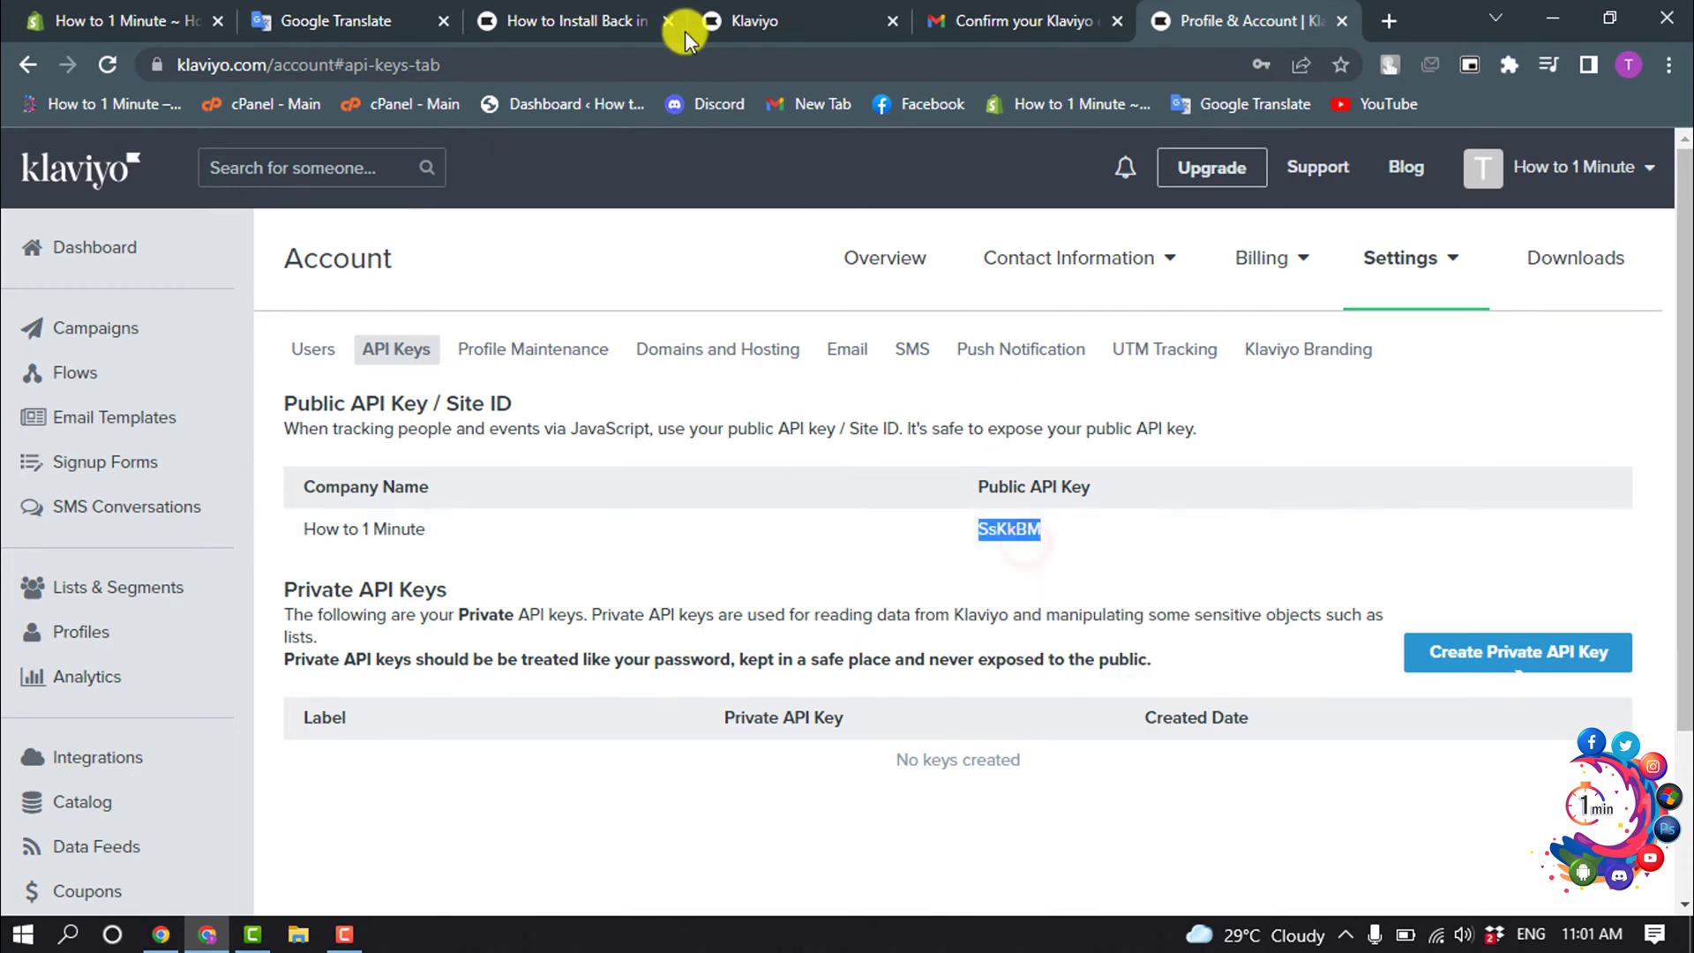
# Reload the Back in Stock help article and copy its full Install the Snippet script
pyautogui.click(618, 21)
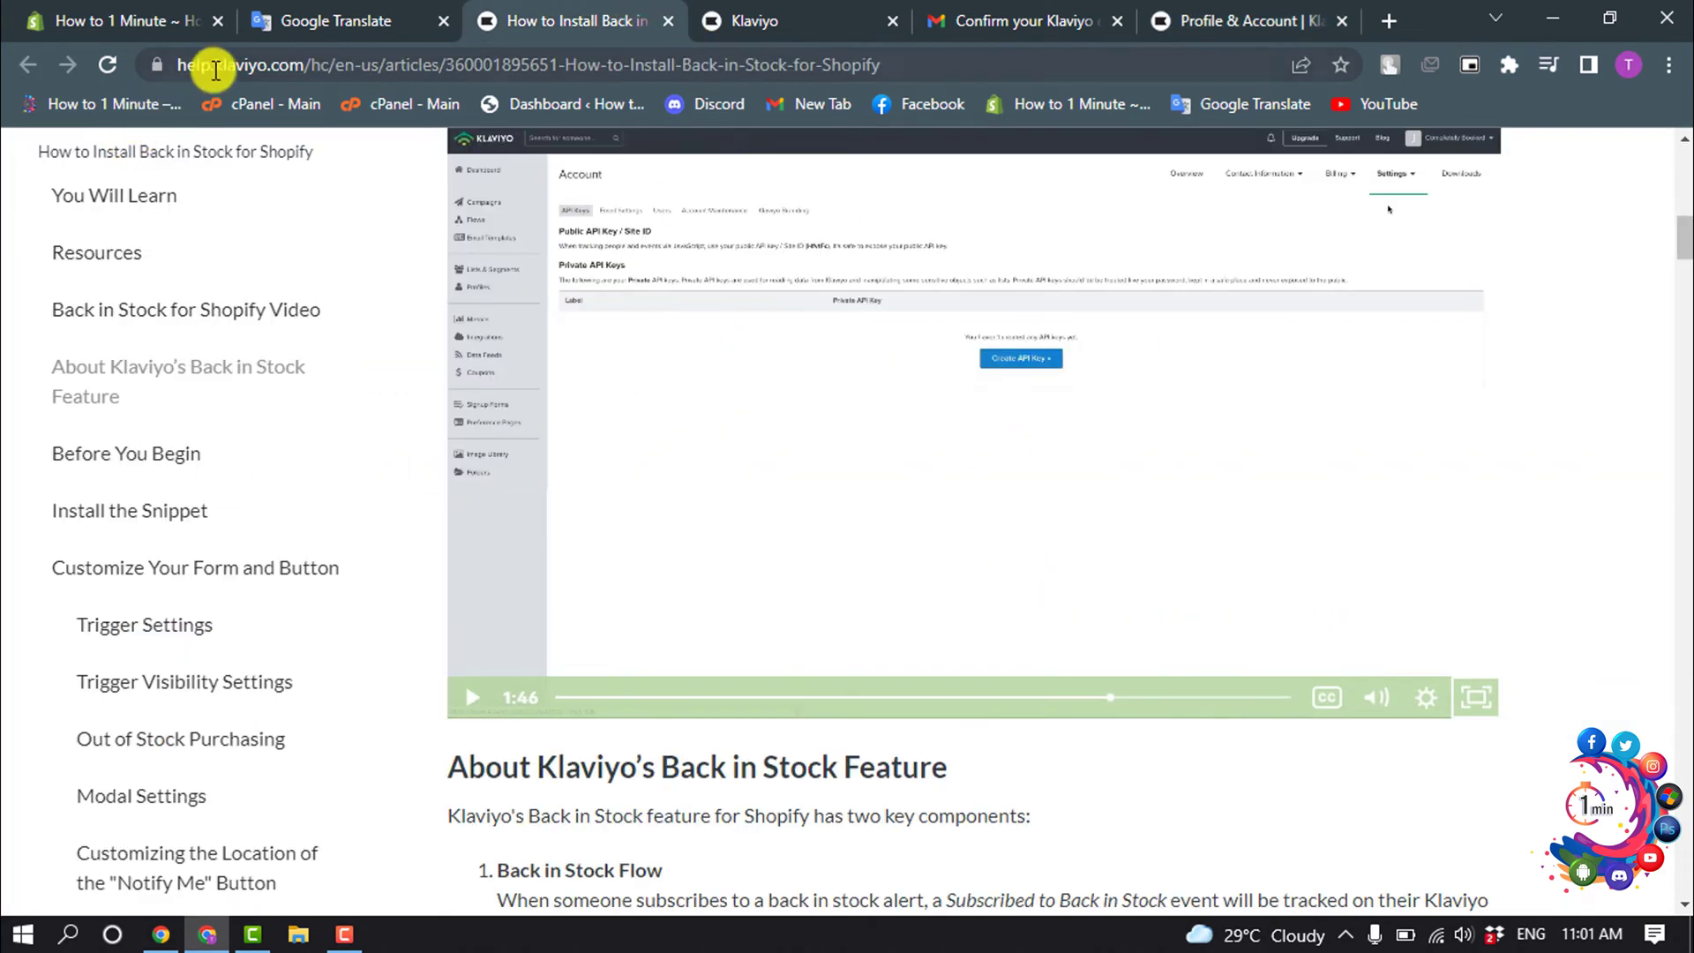
pyautogui.press('F5')
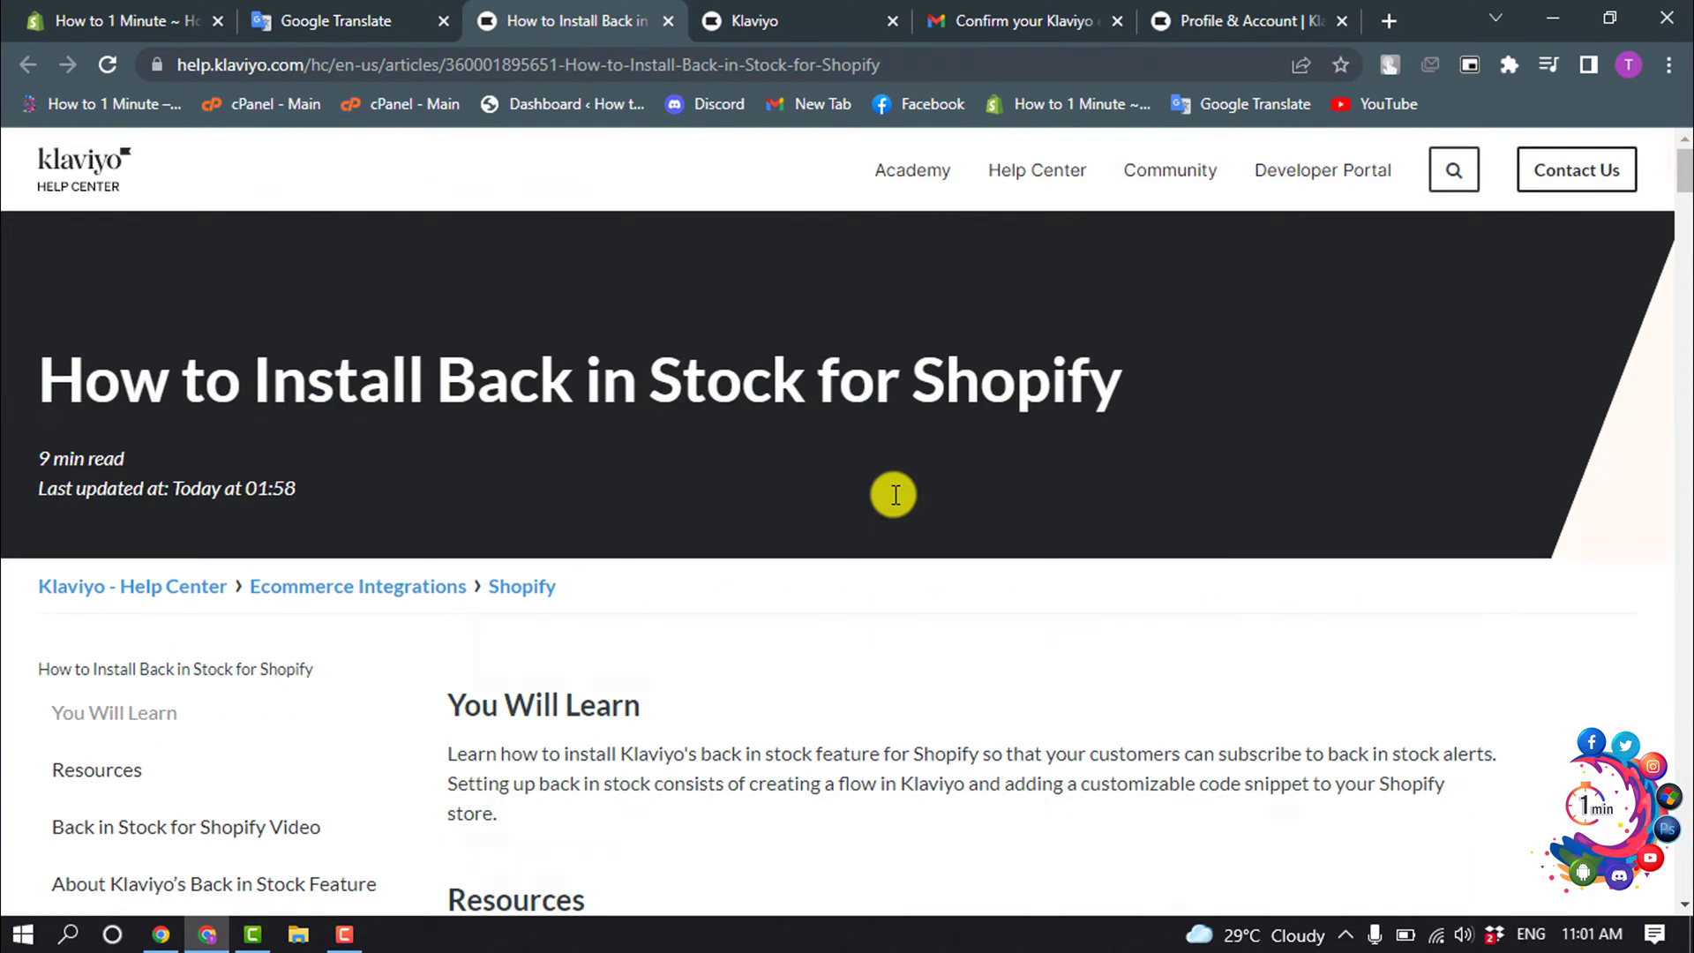
pyautogui.scroll(-10, 894, 495)
pyautogui.scroll(-5, 895, 495)
pyautogui.scroll(-8, 895, 495)
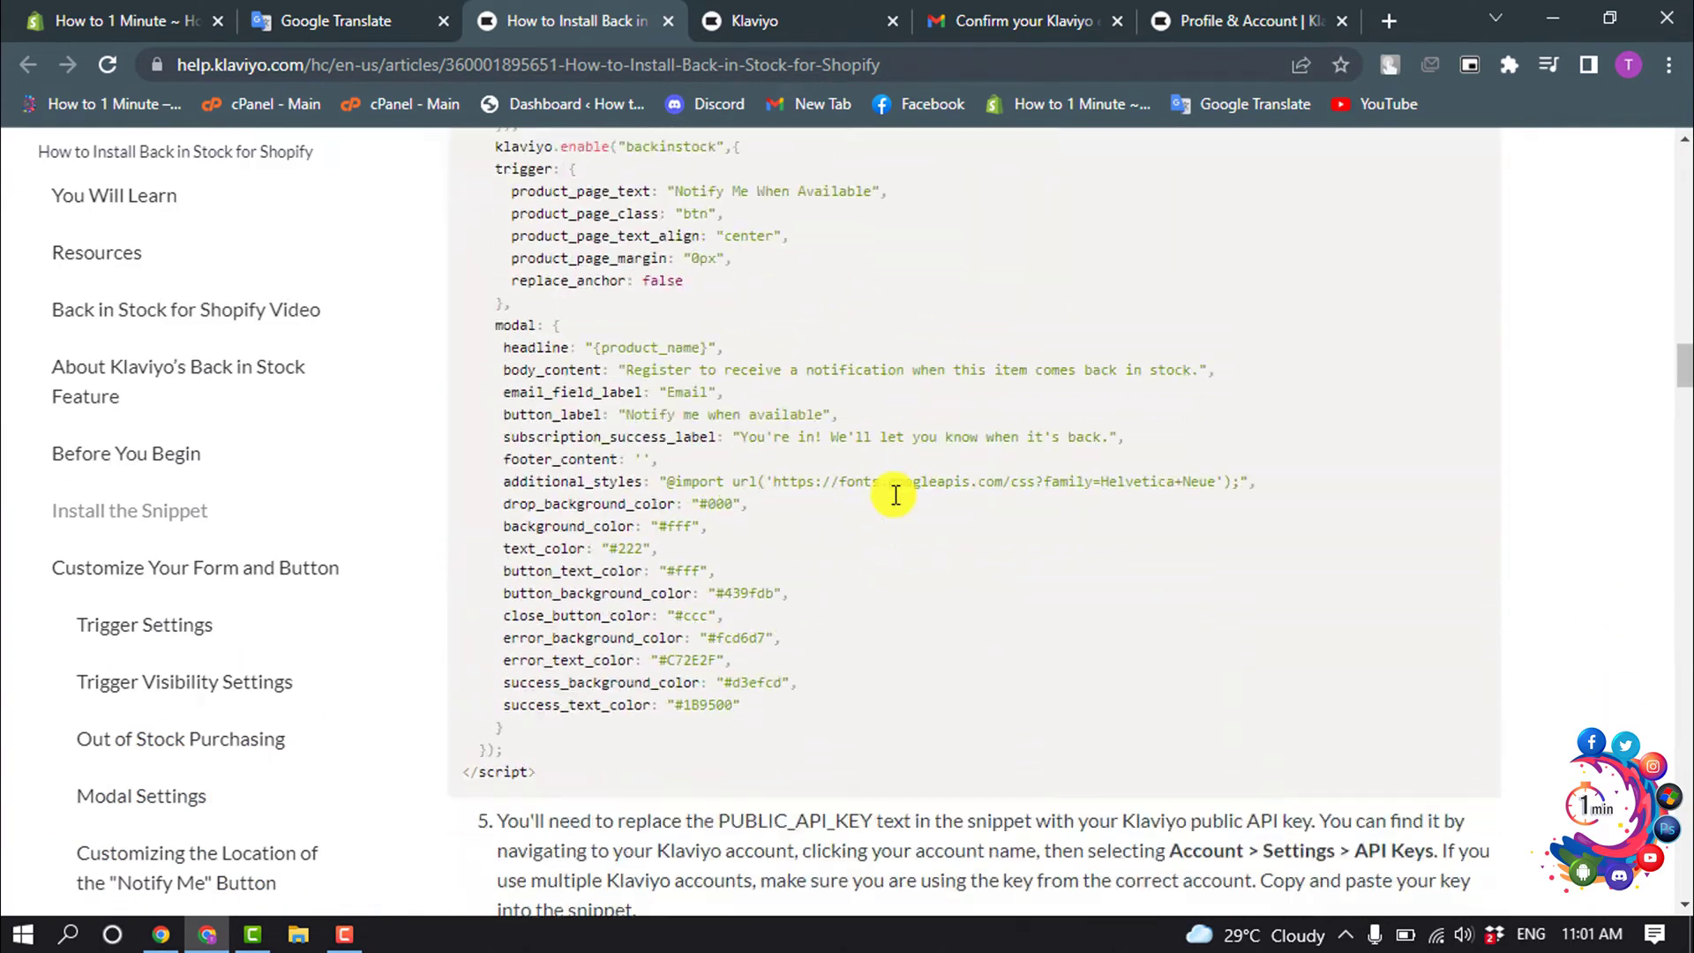
pyautogui.scroll(-3, 706, 565)
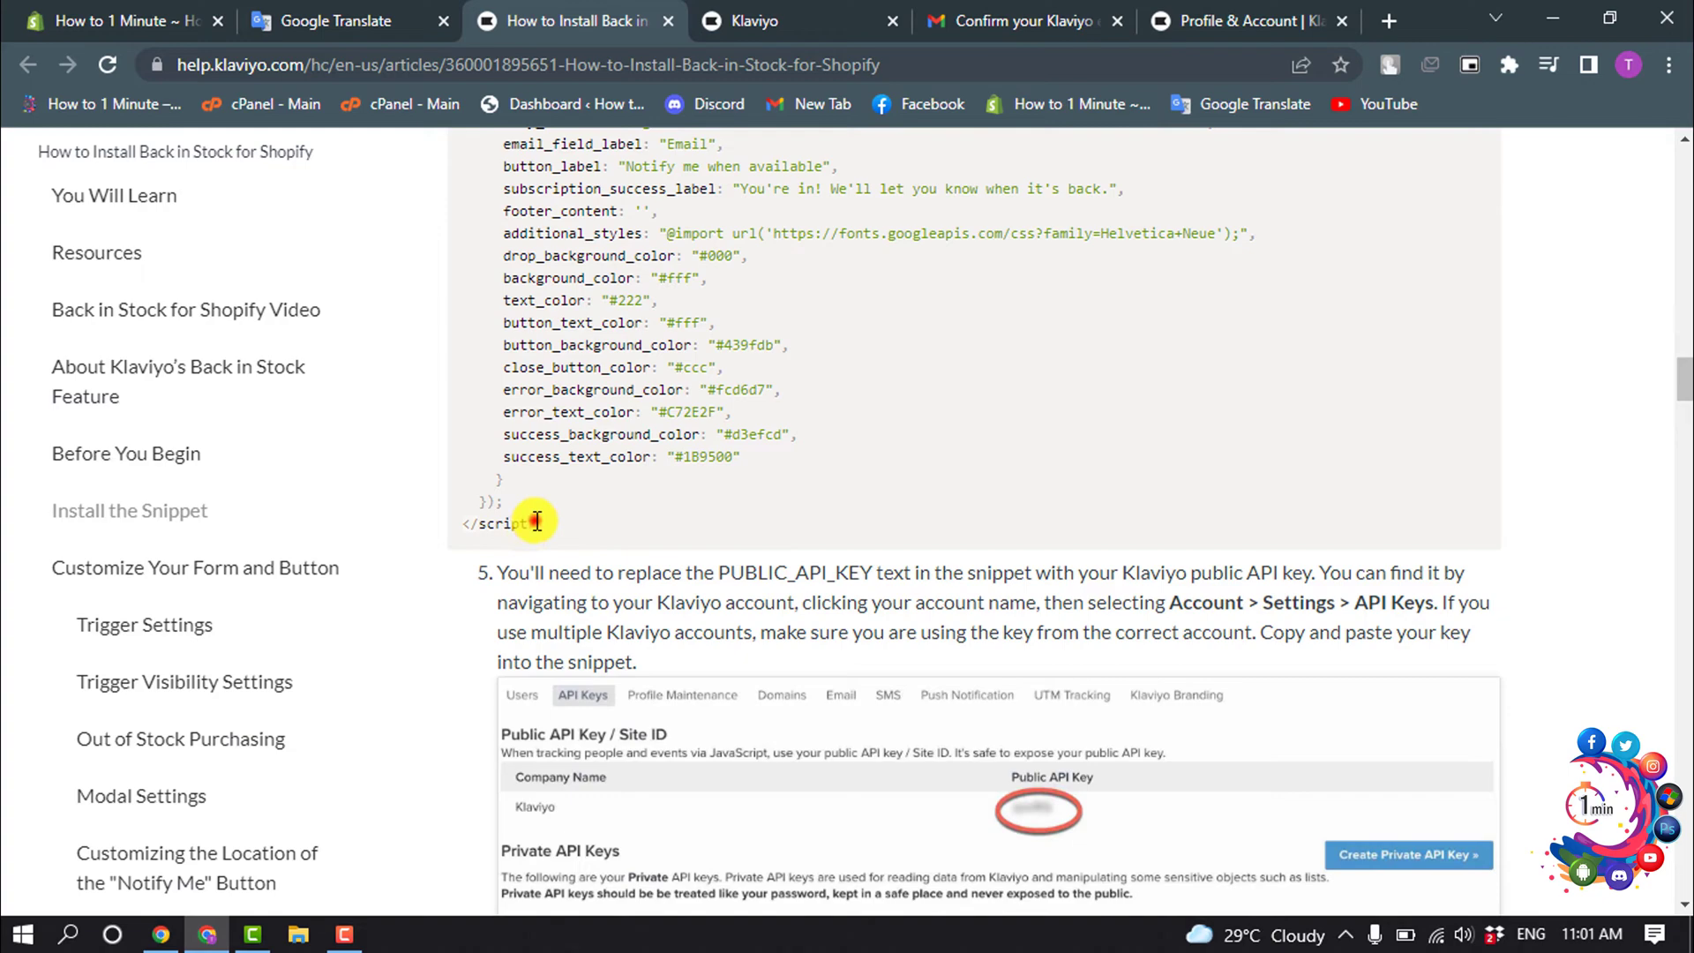
pyautogui.moveTo(537, 522); pyautogui.dragTo(447, 566)
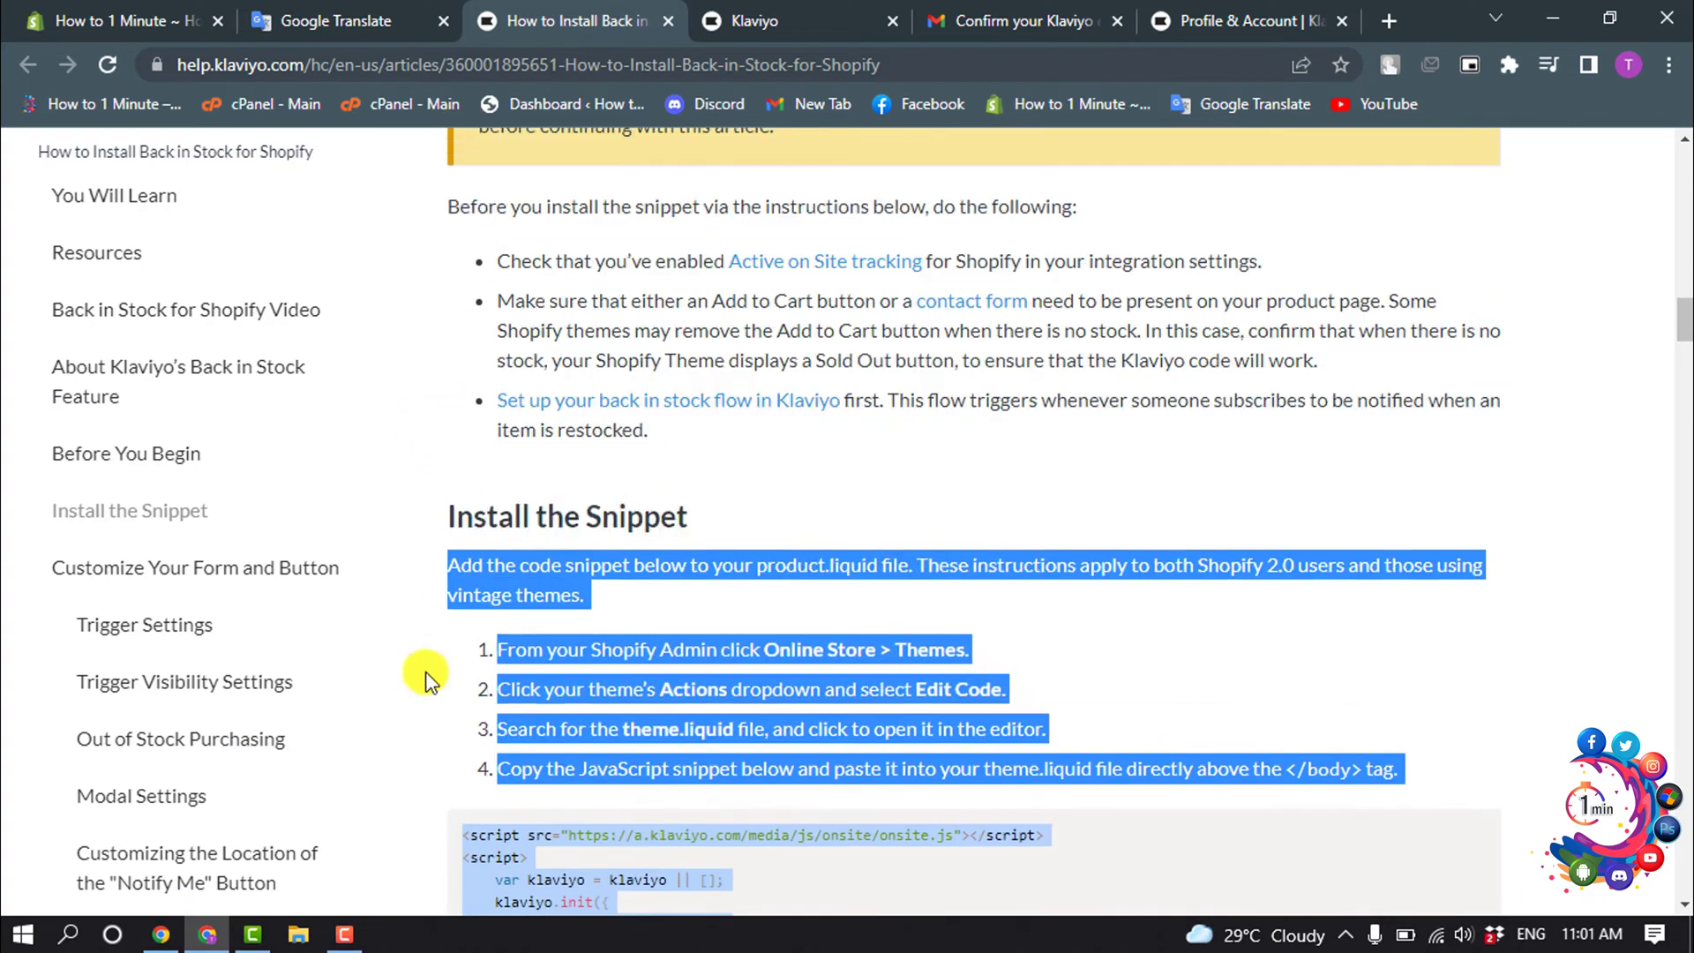
pyautogui.moveTo(426, 680); pyautogui.dragTo(459, 835)
pyautogui.rightClick(485, 837)
pyautogui.click(538, 691)
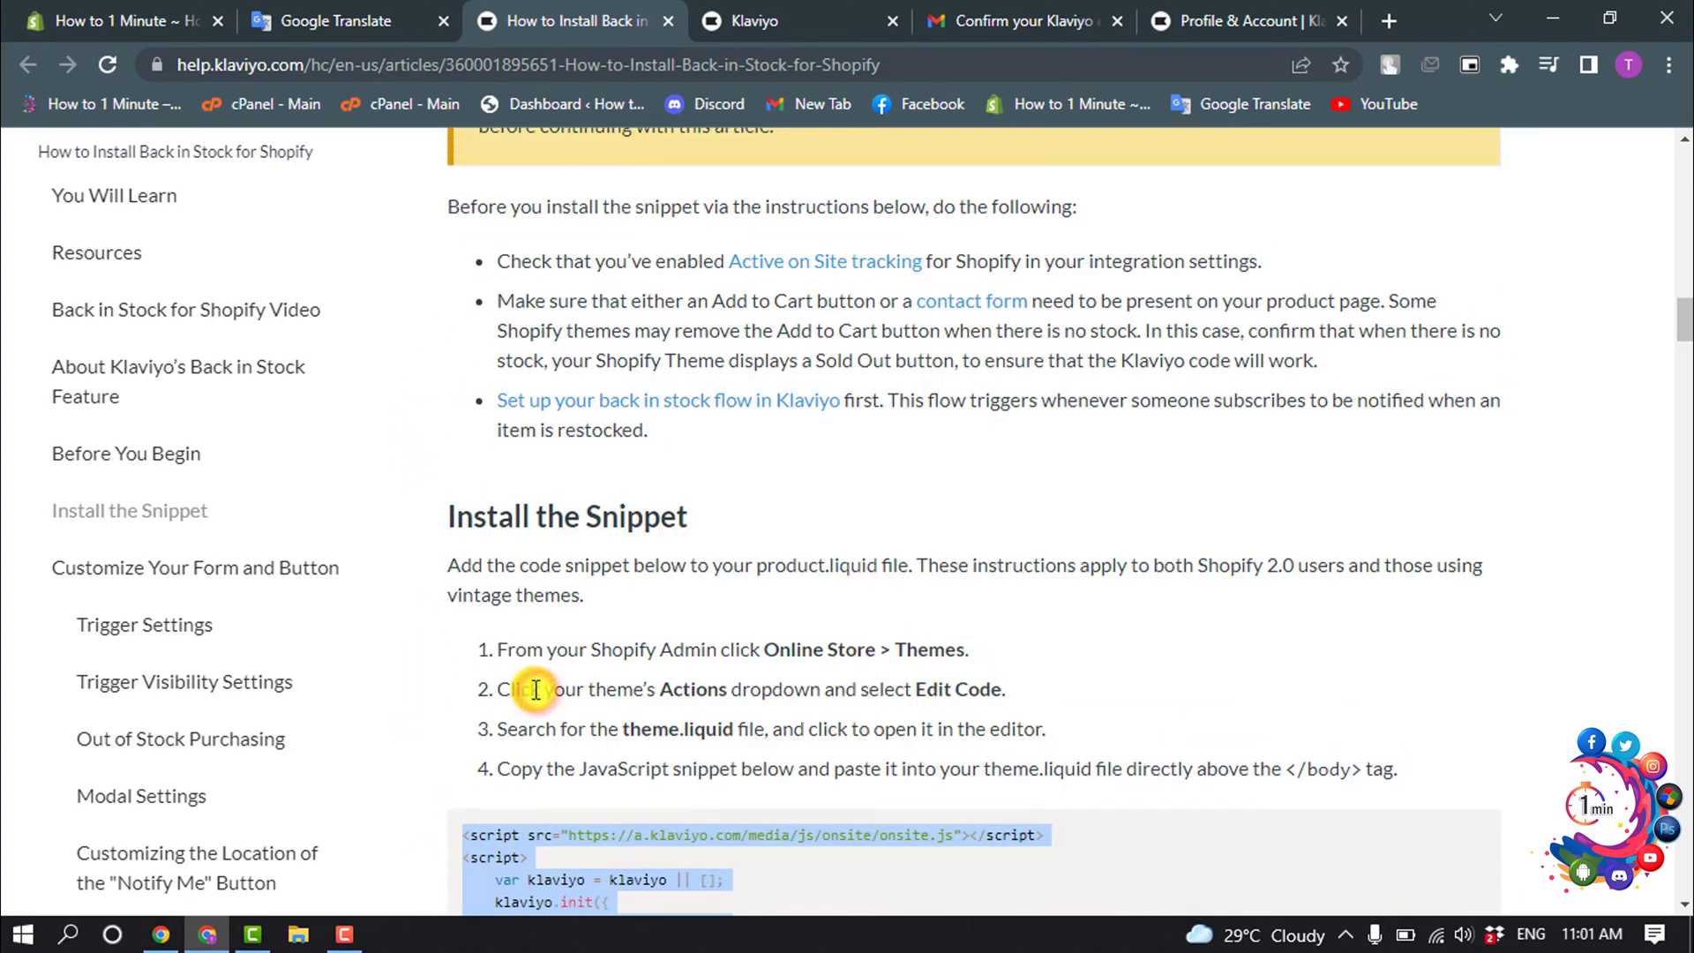
# Open the Dawn theme's code editor in Shopify and open theme.liquid
pyautogui.click(3, 7)
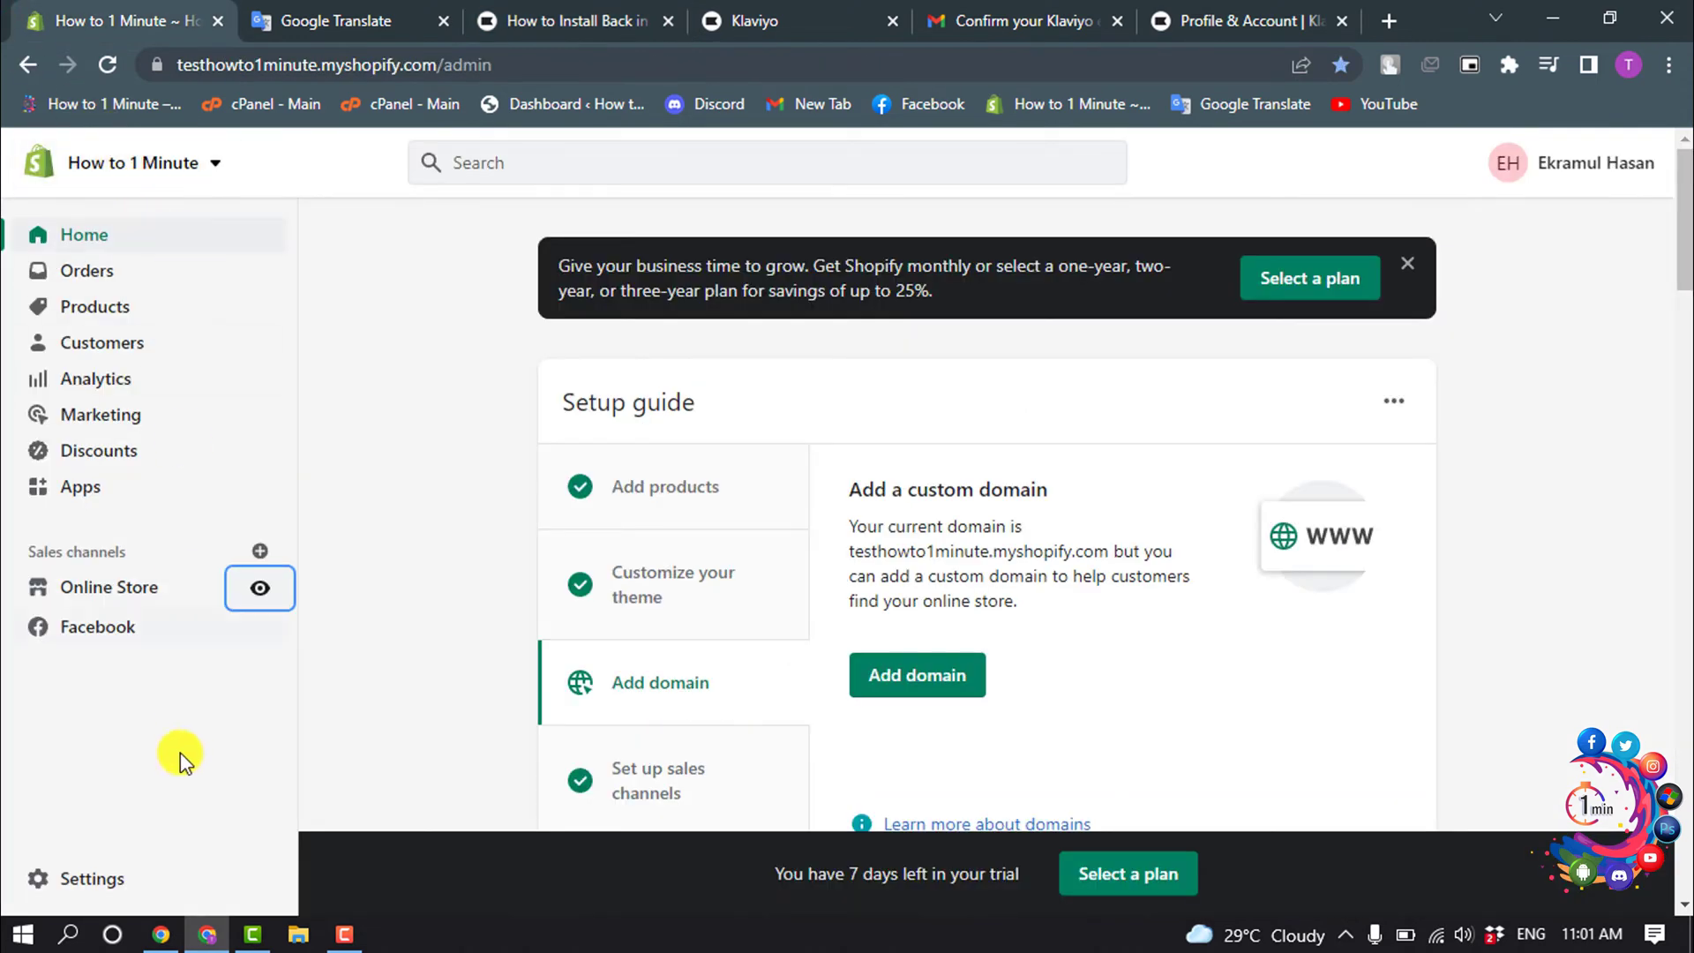
pyautogui.click(133, 590)
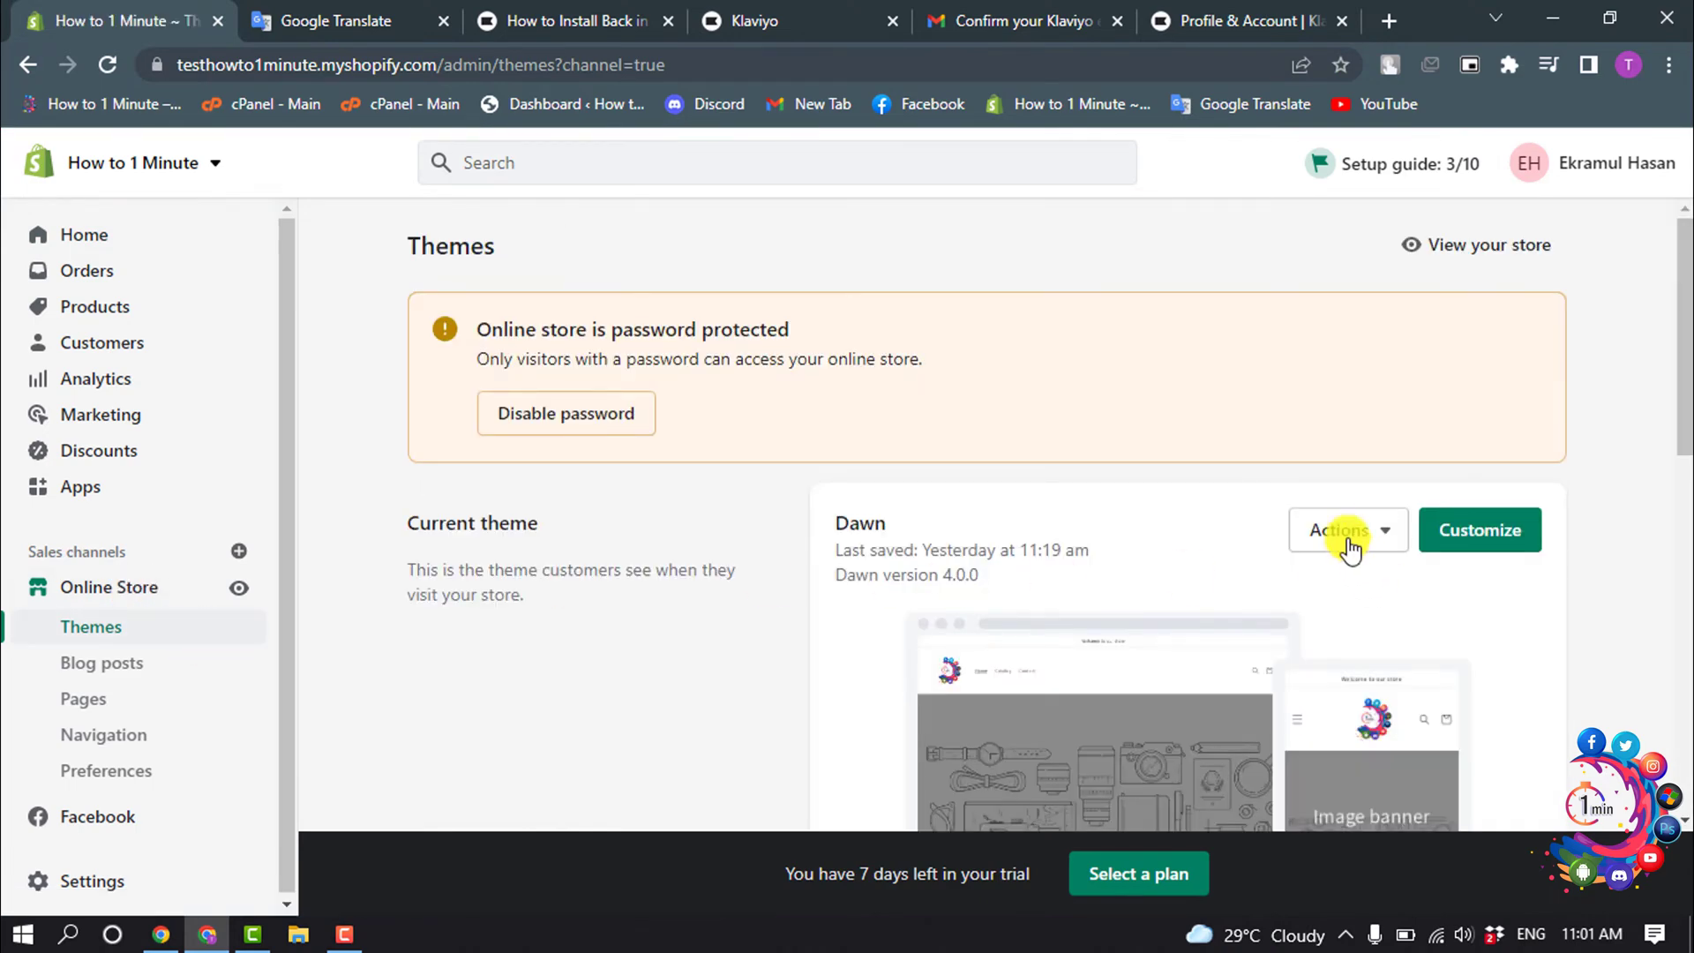
pyautogui.click(1343, 532)
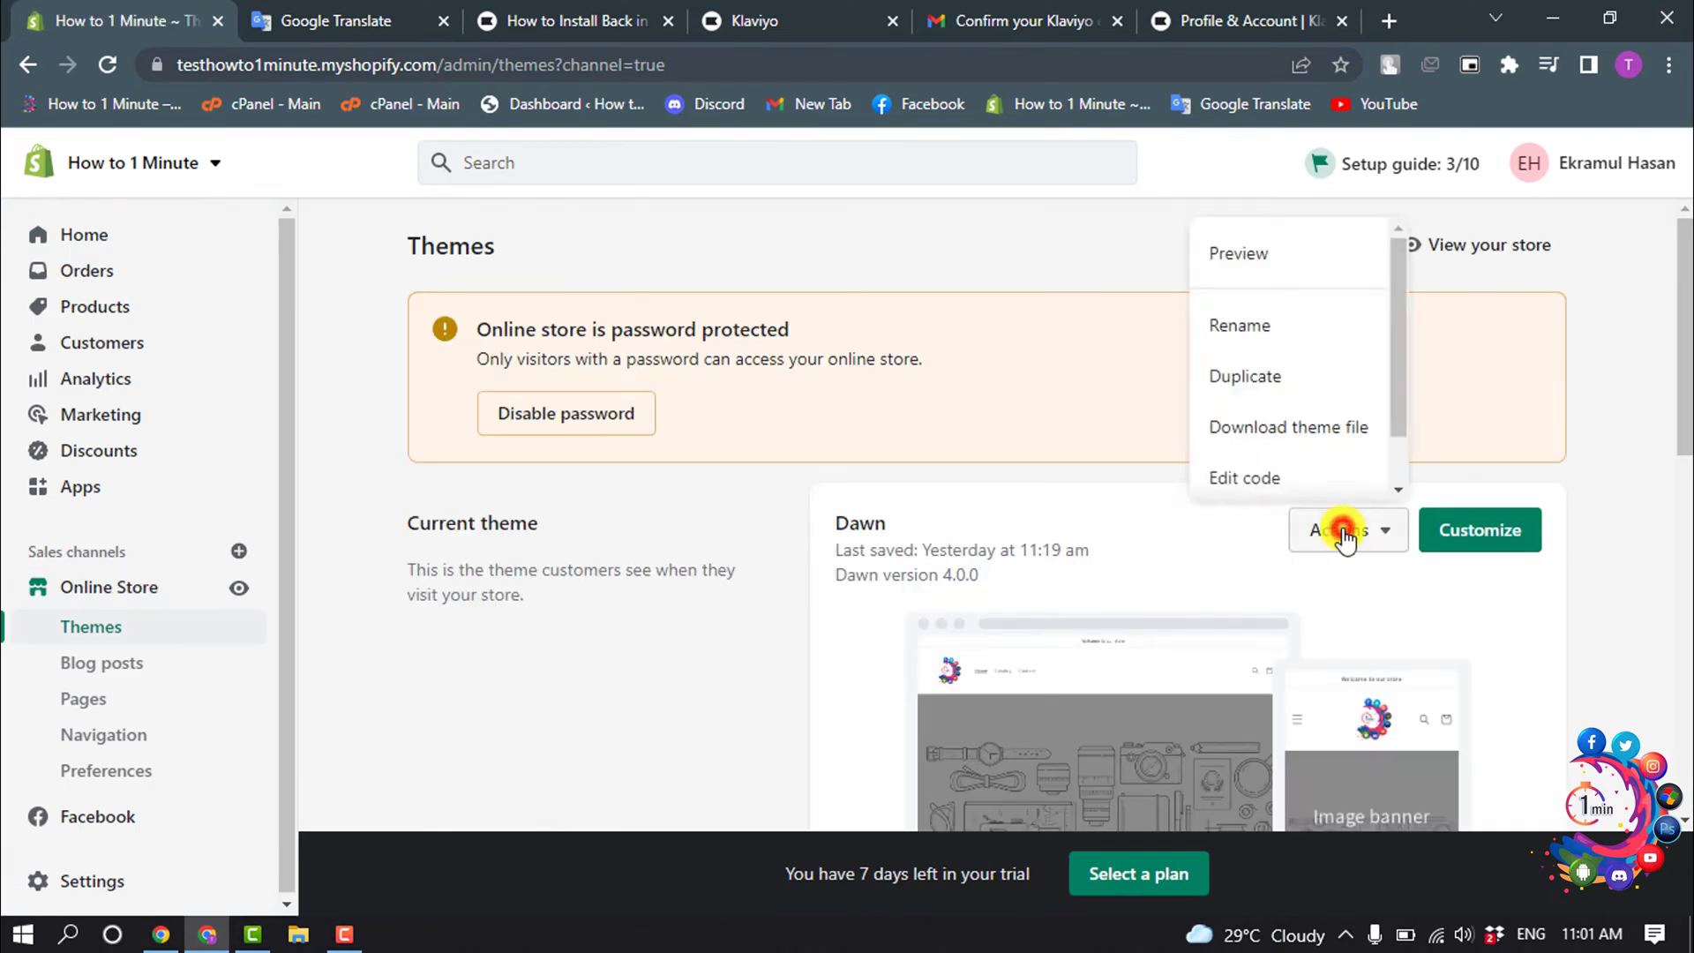
pyautogui.click(1272, 479)
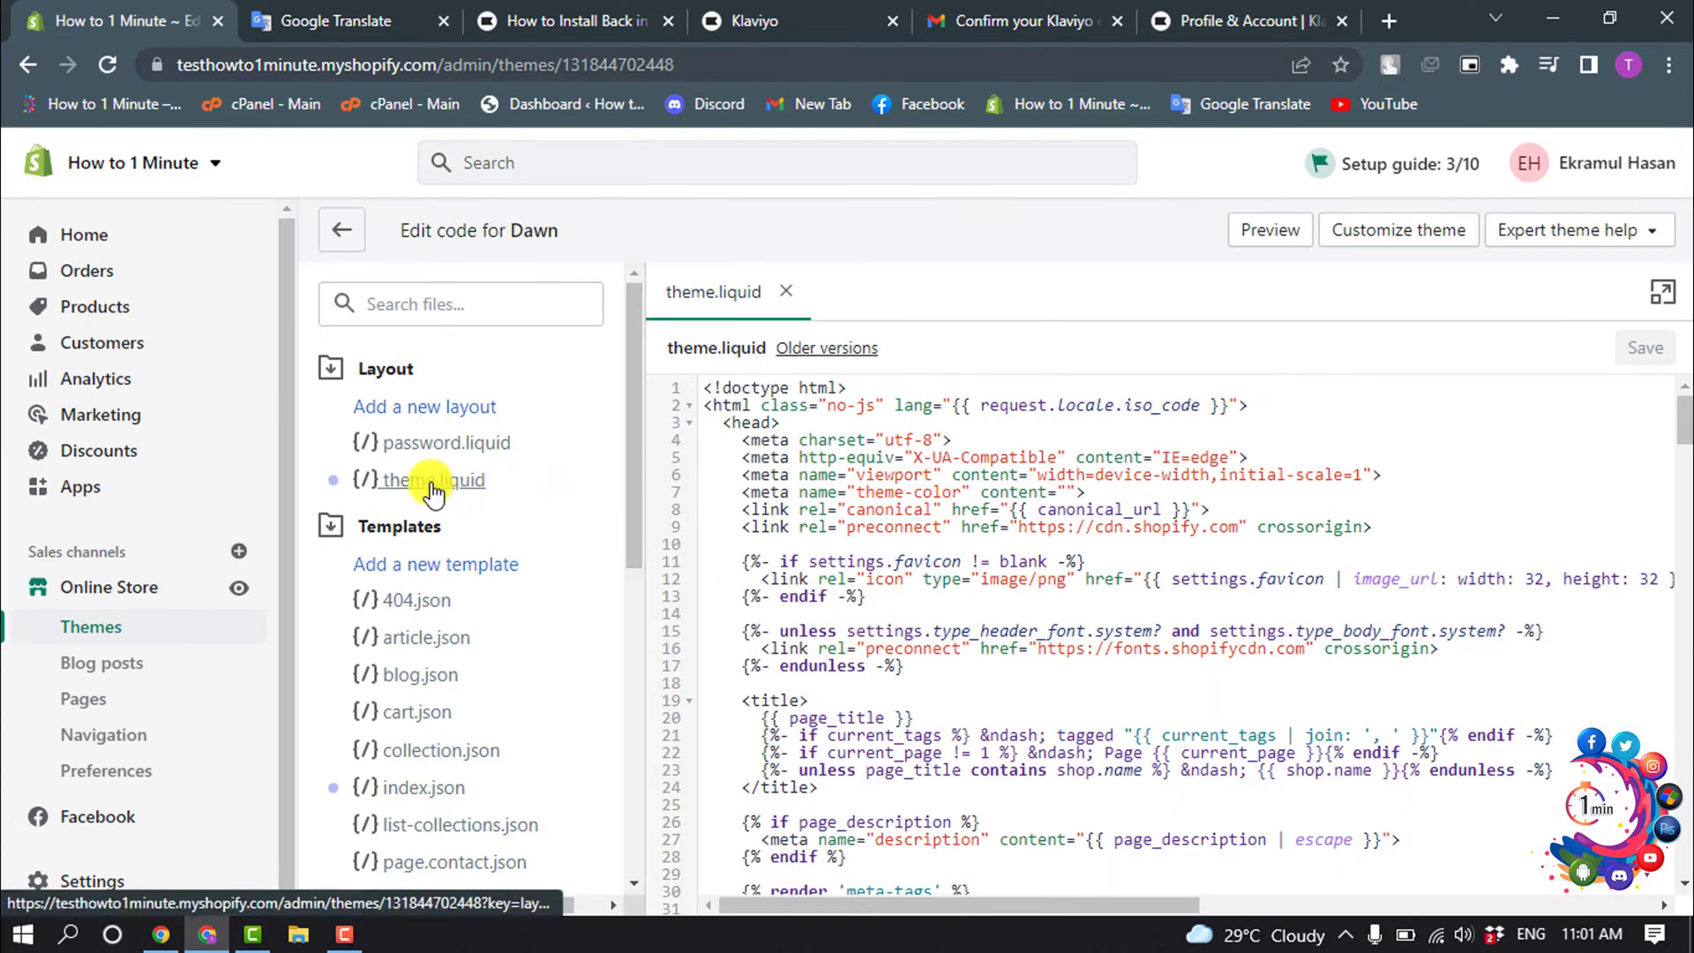
pyautogui.click(432, 485)
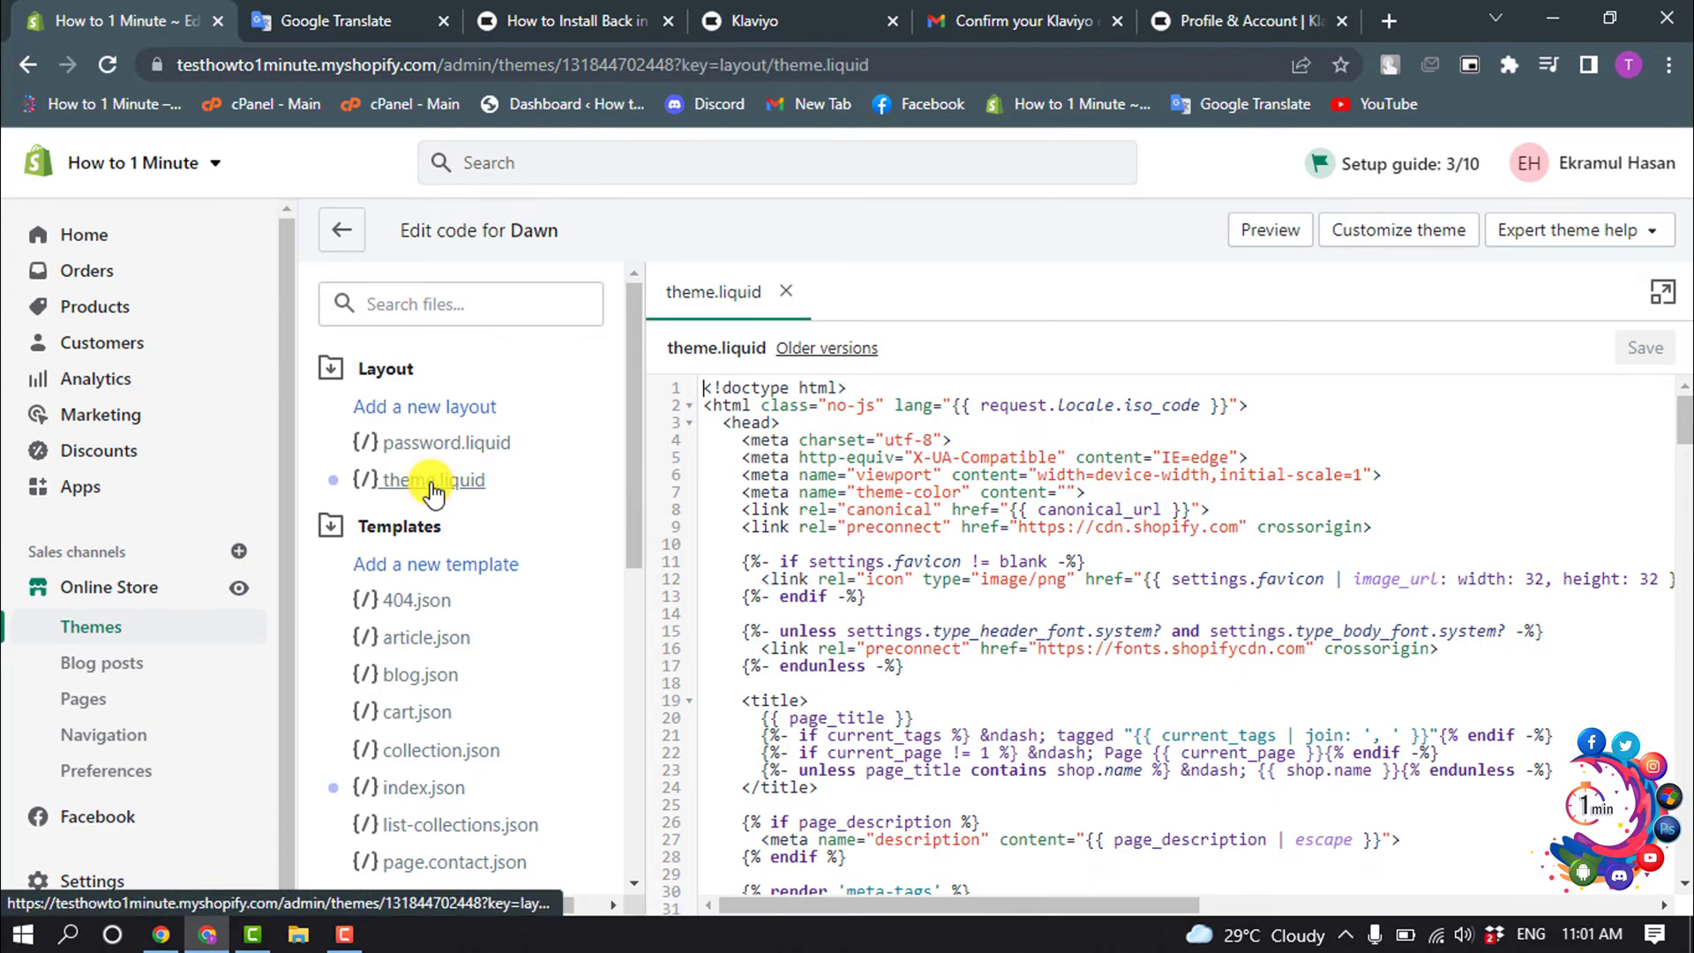
# Add a blank line after the endif, just above the closing </body> tag
pyautogui.scroll(-9, 1034, 491)
pyautogui.scroll(-13, 1034, 492)
pyautogui.scroll(-10, 1034, 491)
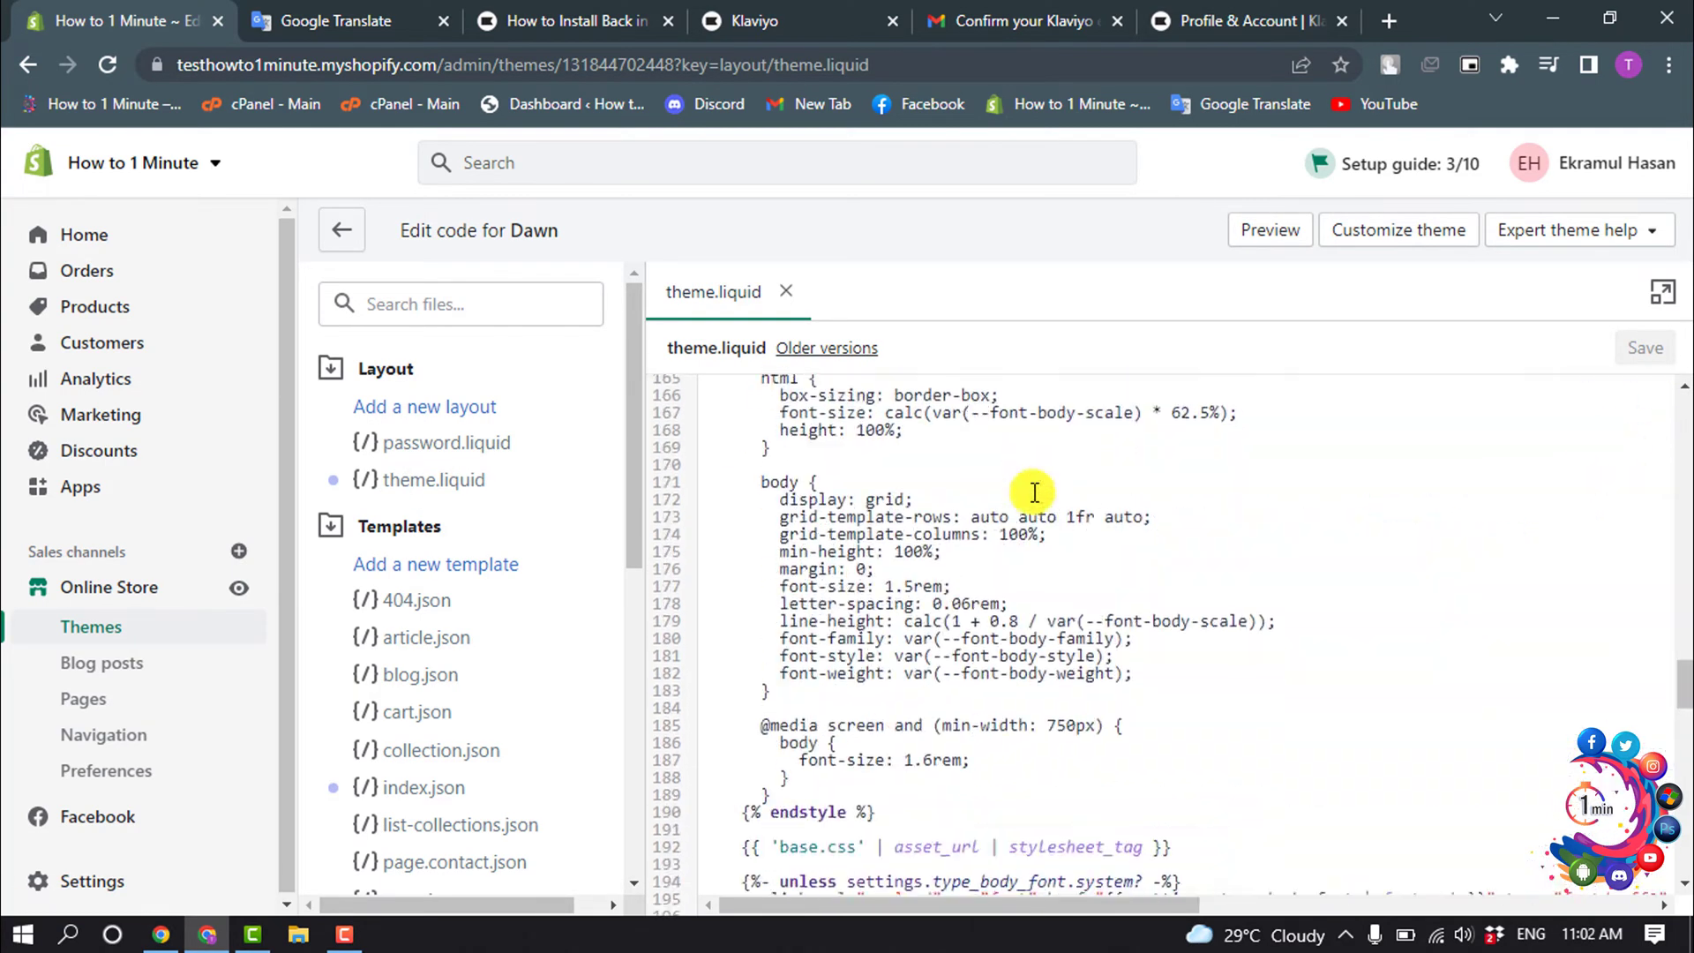
pyautogui.scroll(-20, 1034, 492)
pyautogui.scroll(-1, 1034, 491)
pyautogui.scroll(2, 1034, 492)
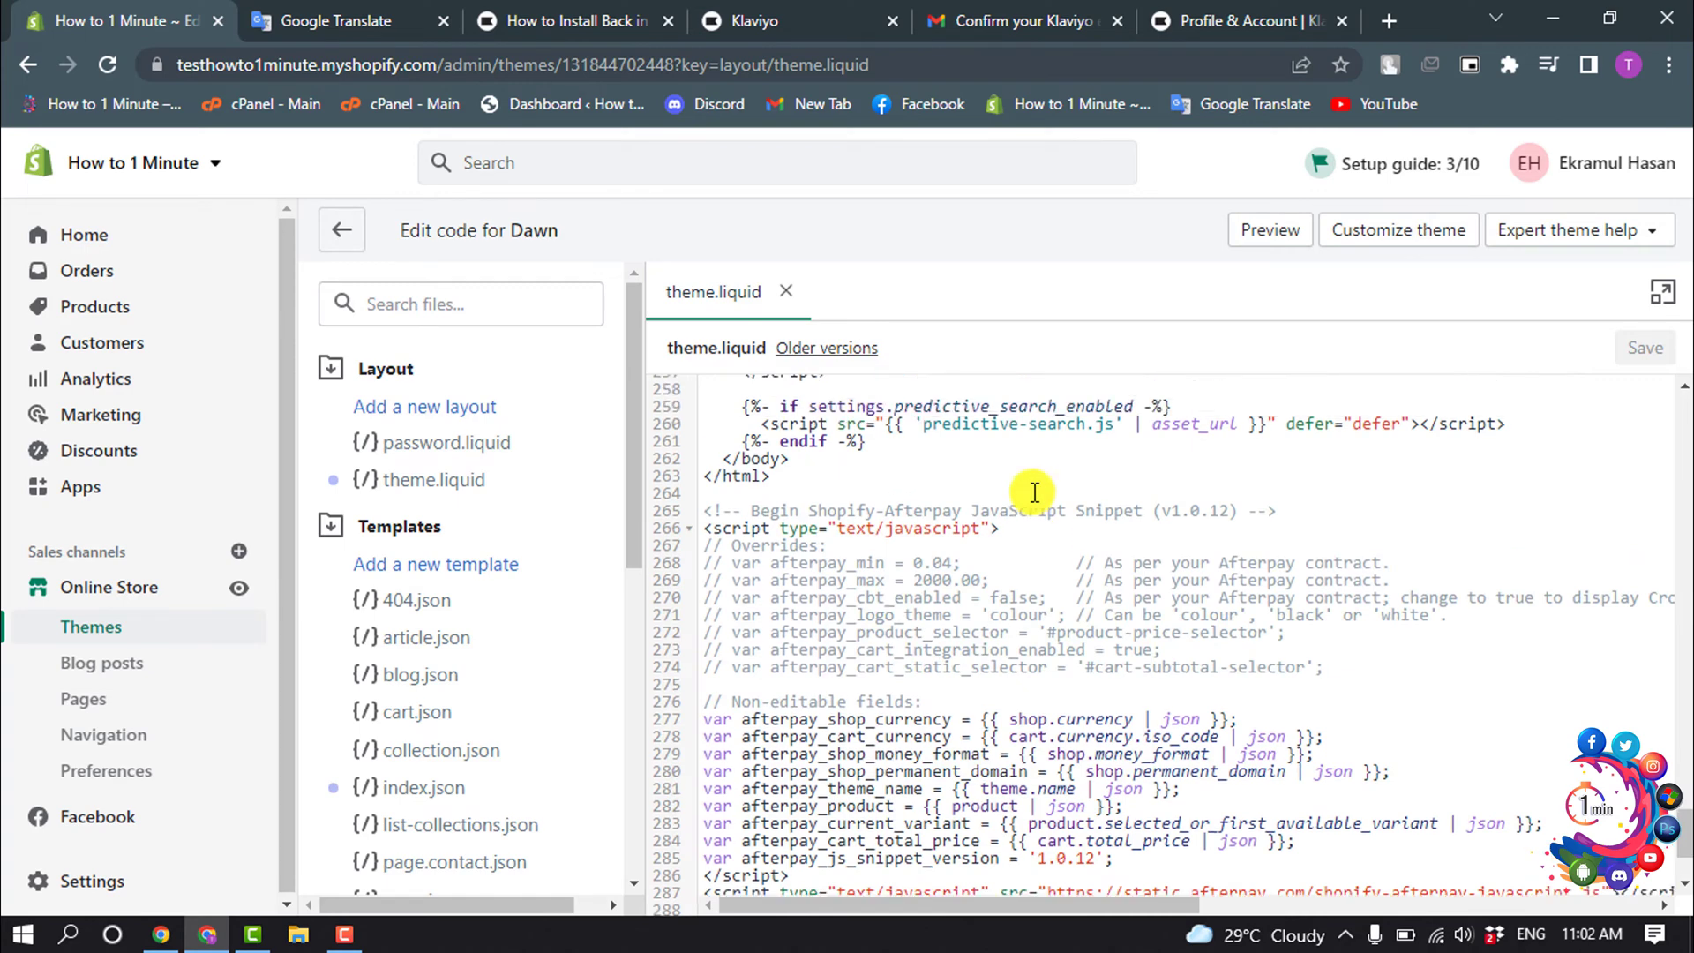
pyautogui.scroll(2, 1035, 492)
pyautogui.click(744, 664)
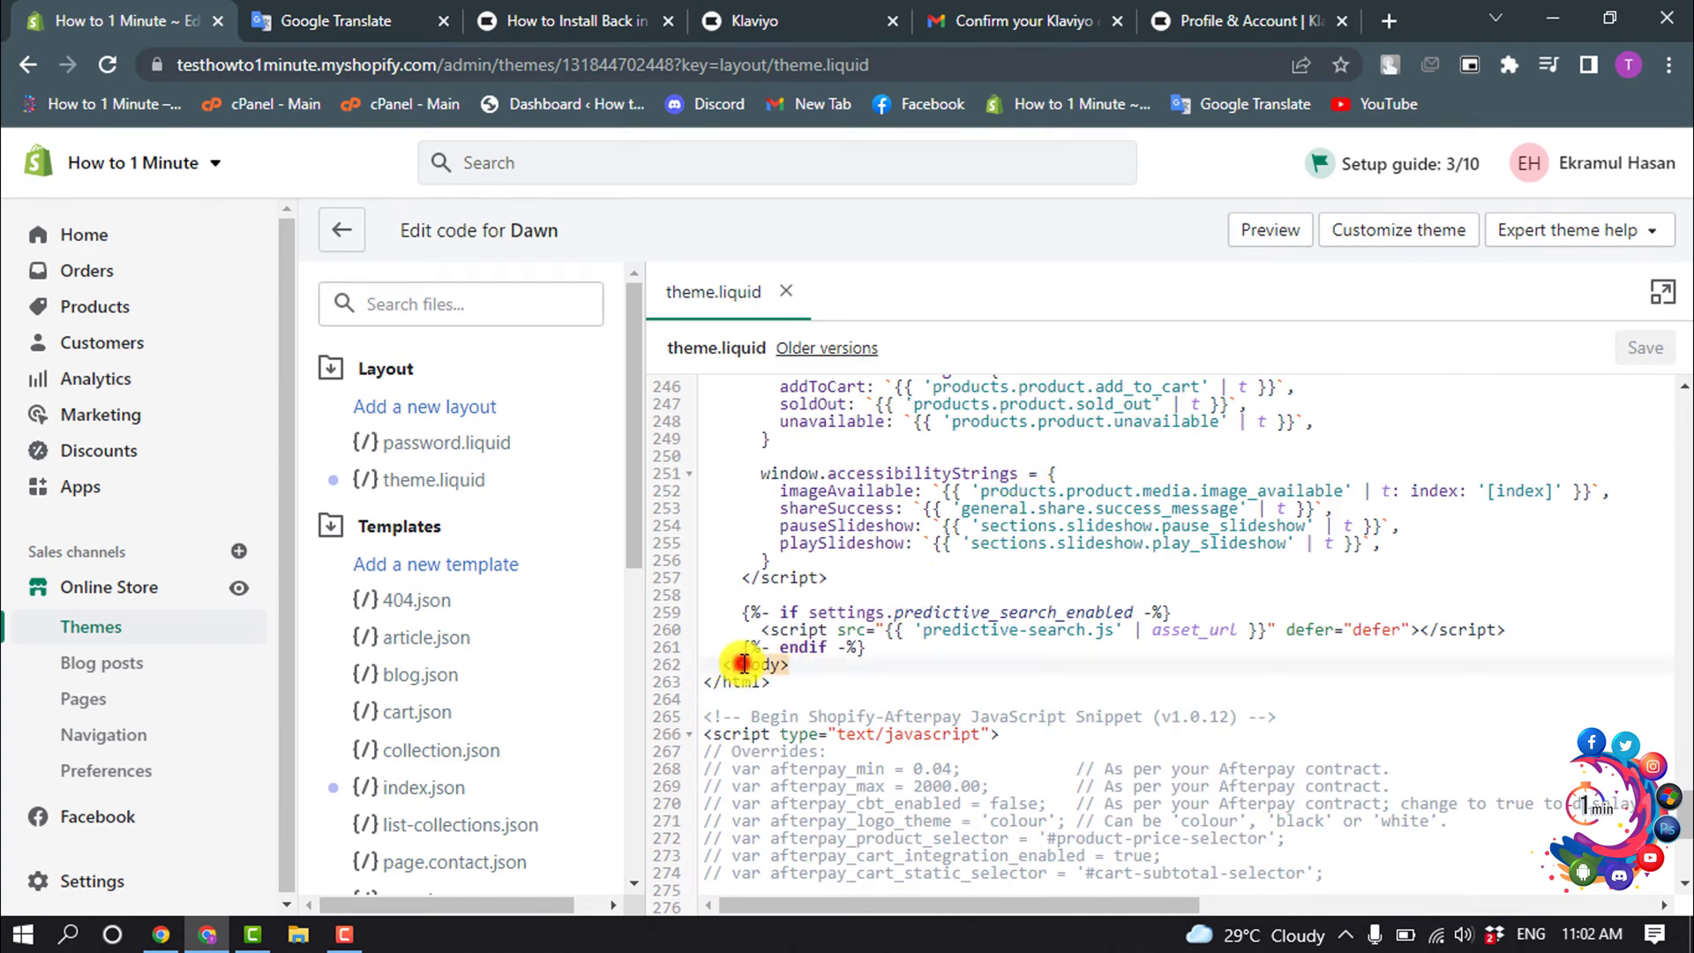
pyautogui.click(901, 644)
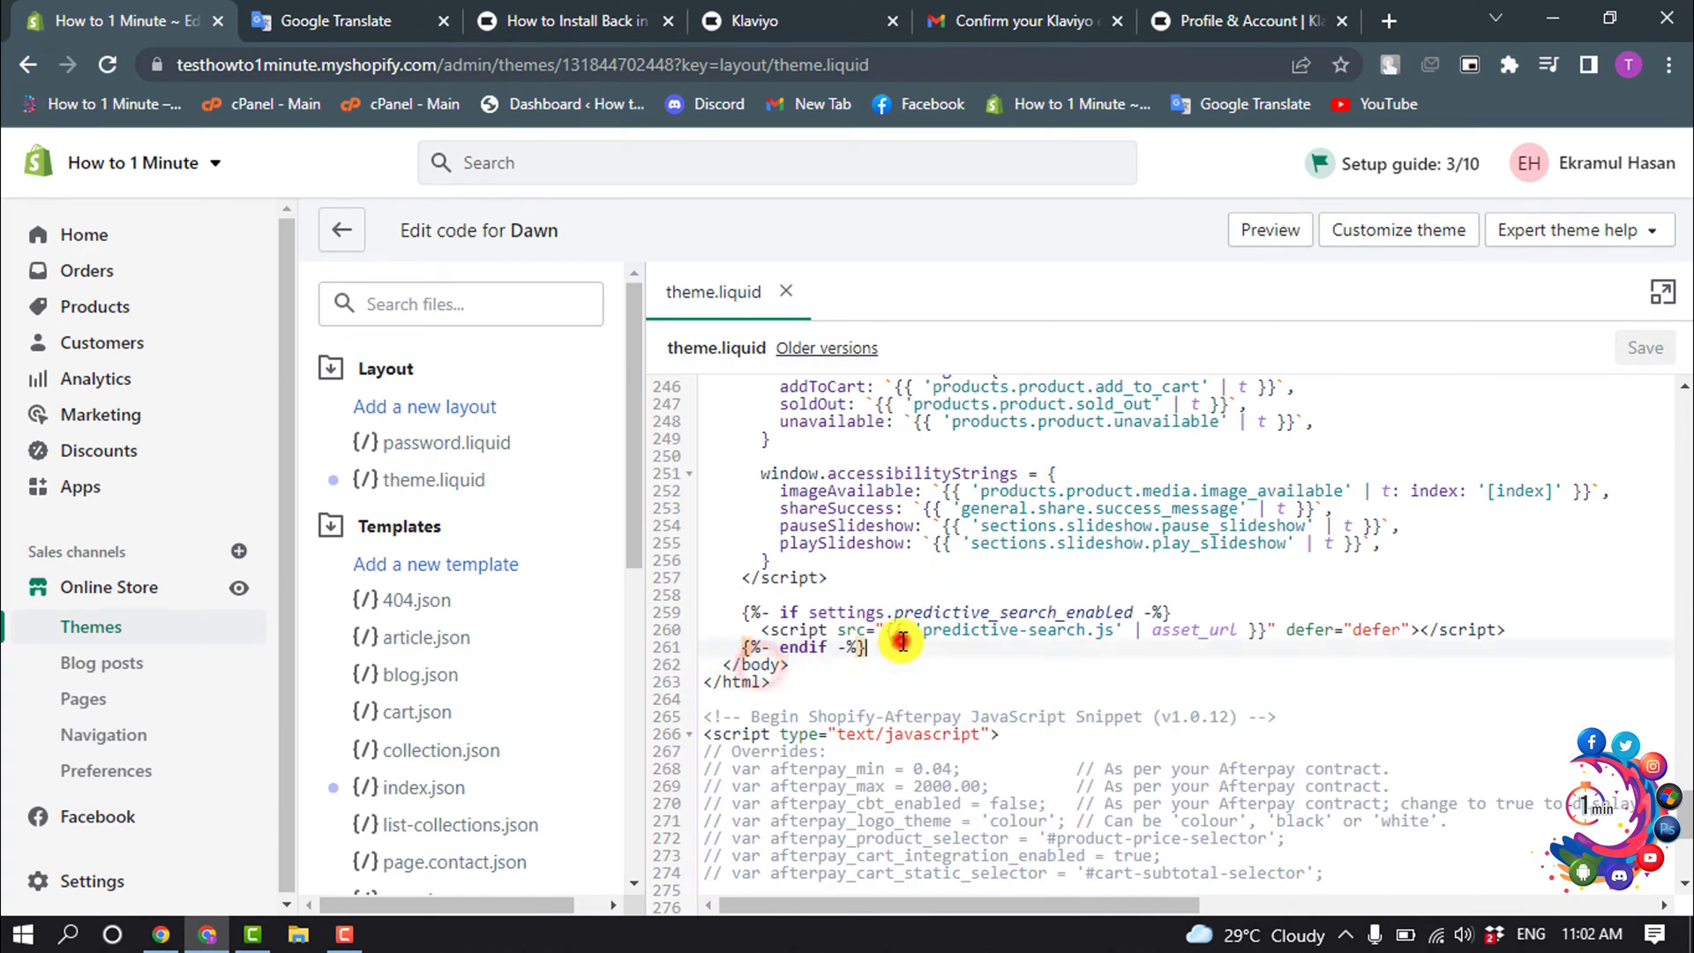
pyautogui.press('Return')
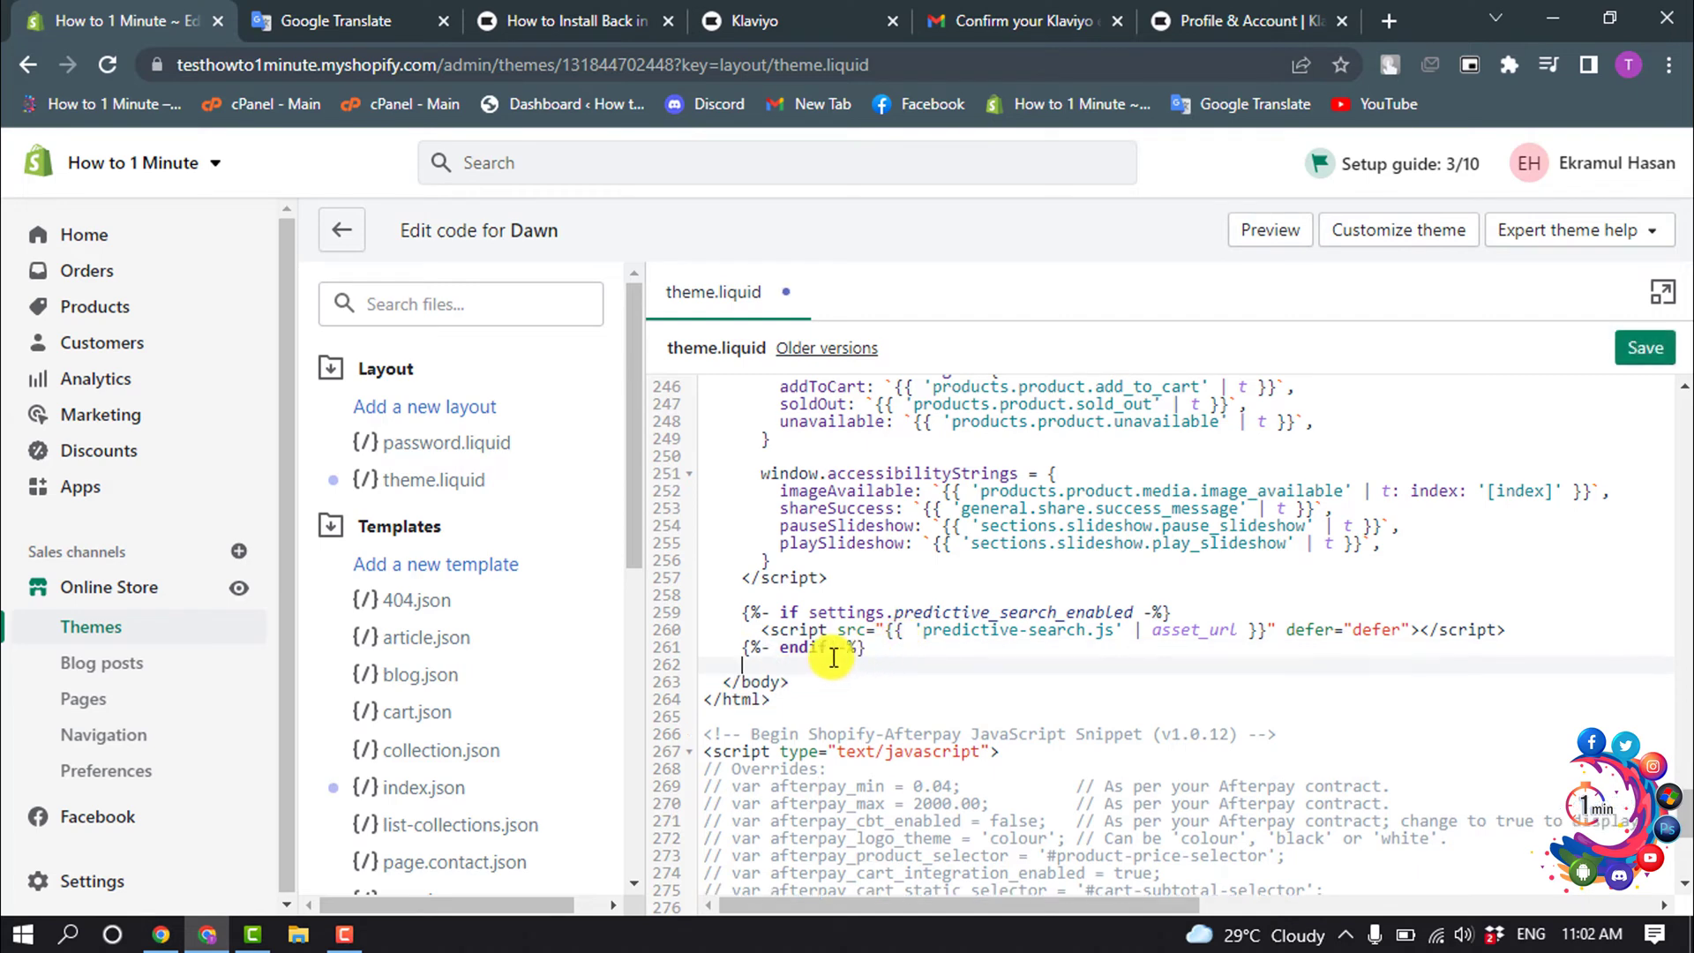
# Paste the Klaviyo Back in Stock snippet onto the new line
pyautogui.rightClick(817, 661)
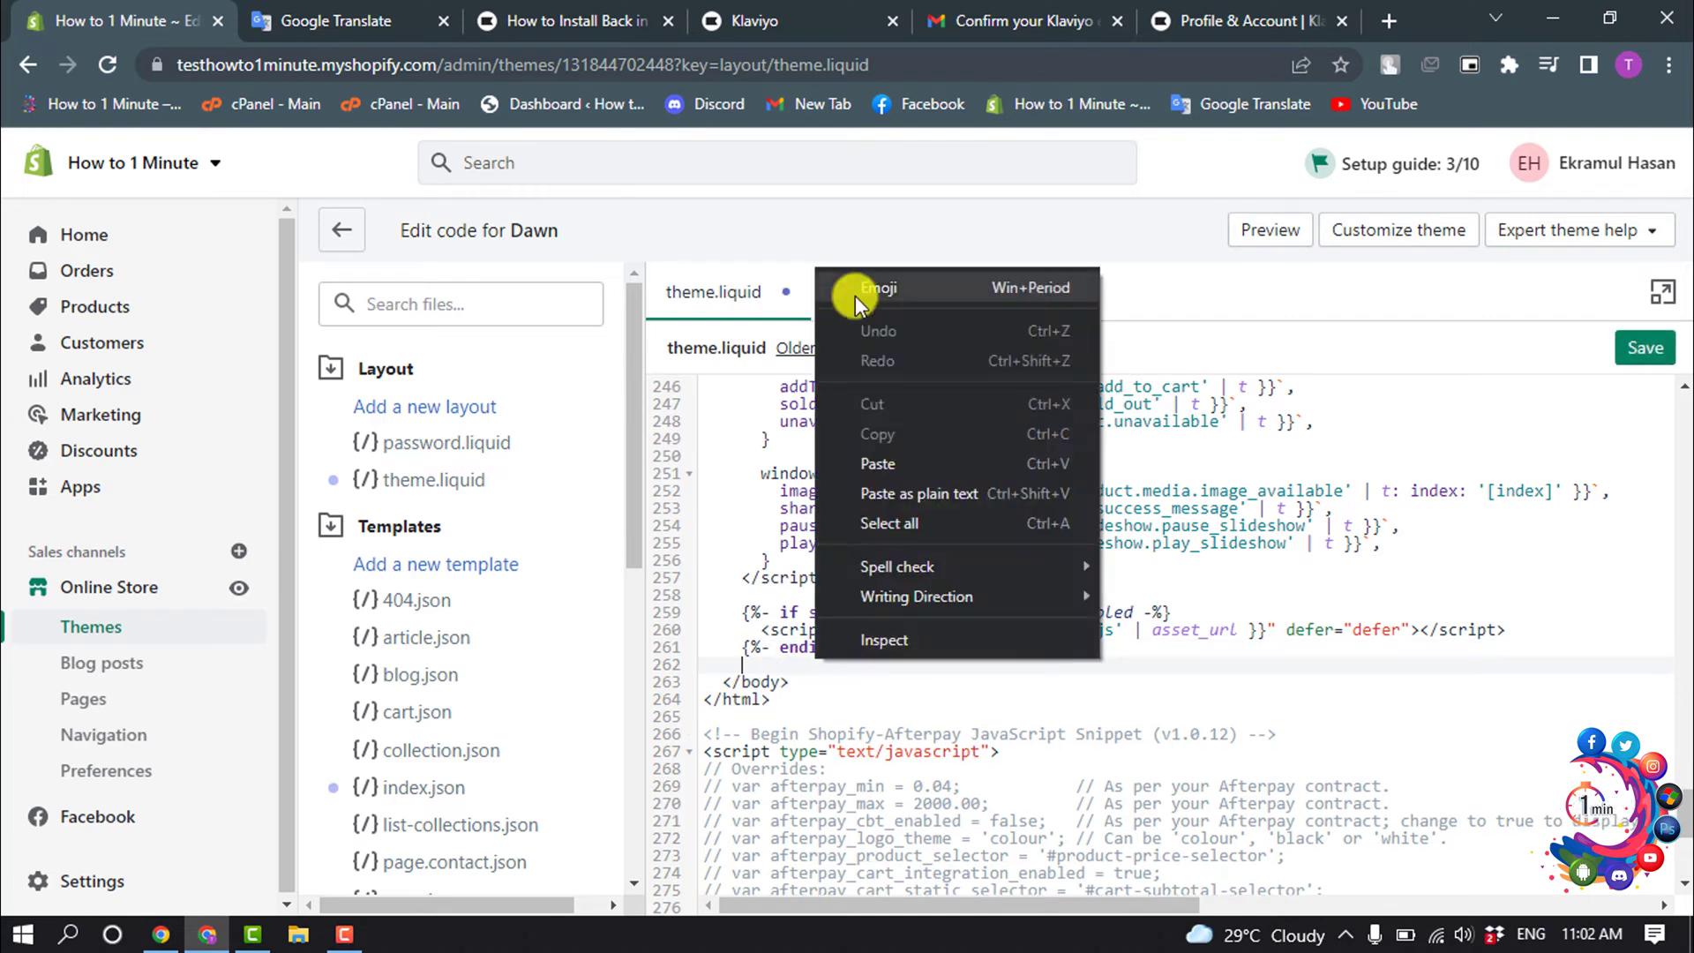
pyautogui.click(879, 463)
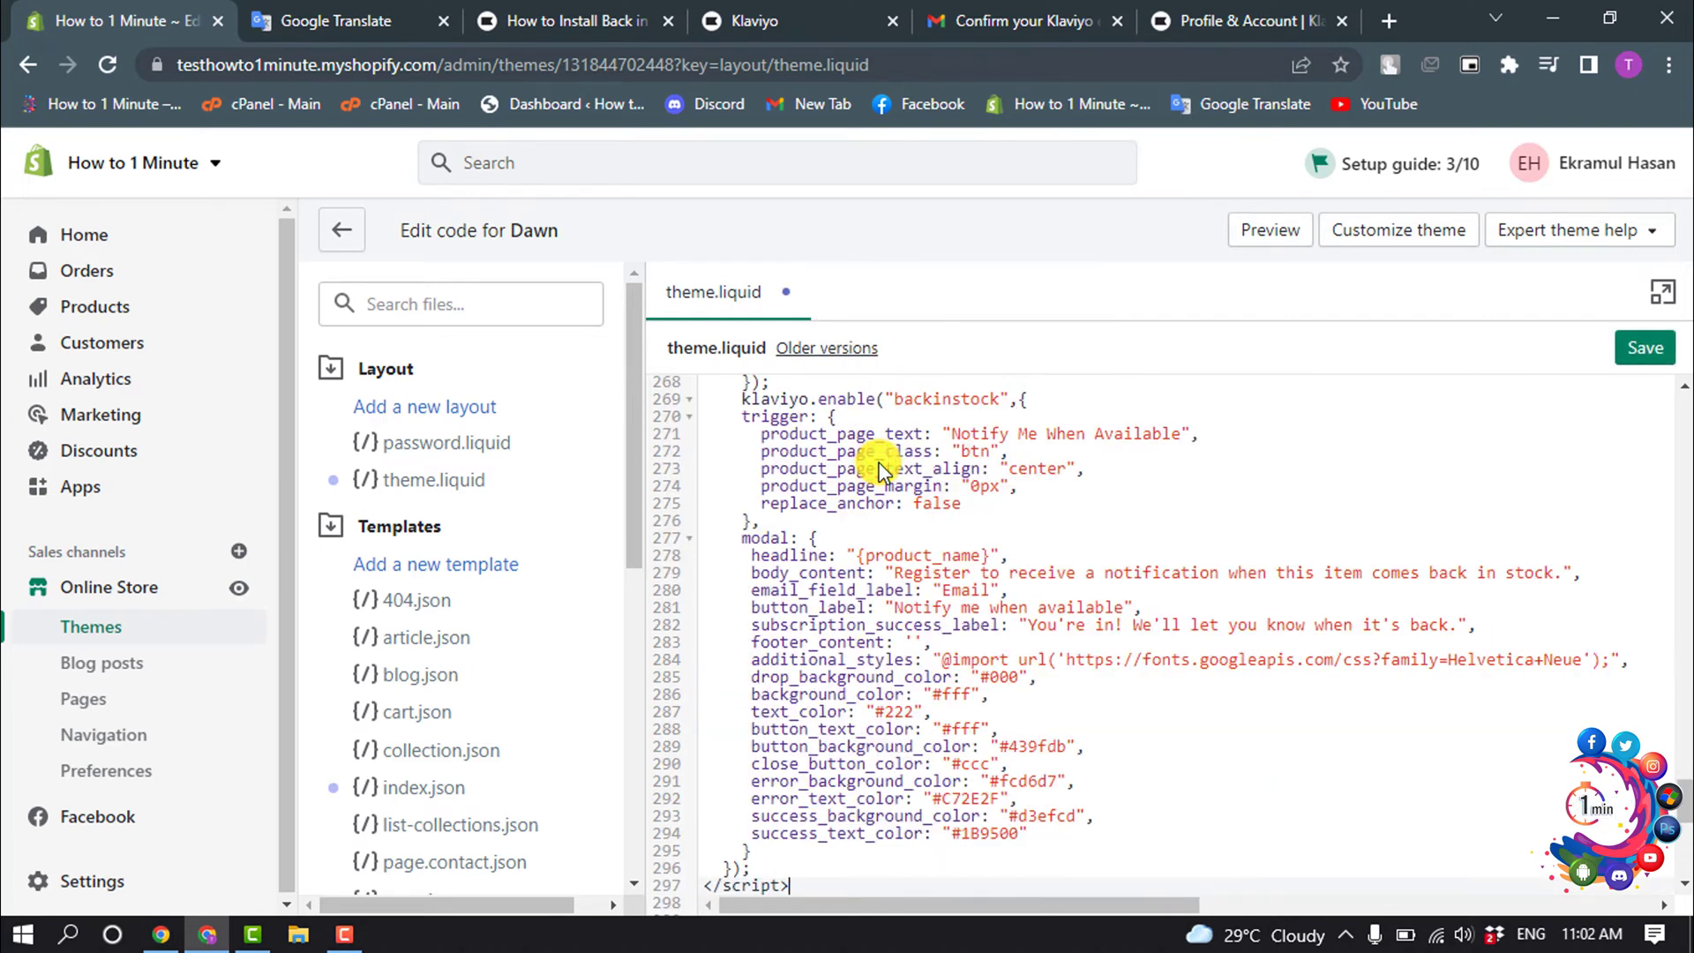
pyautogui.scroll(1, 936, 541)
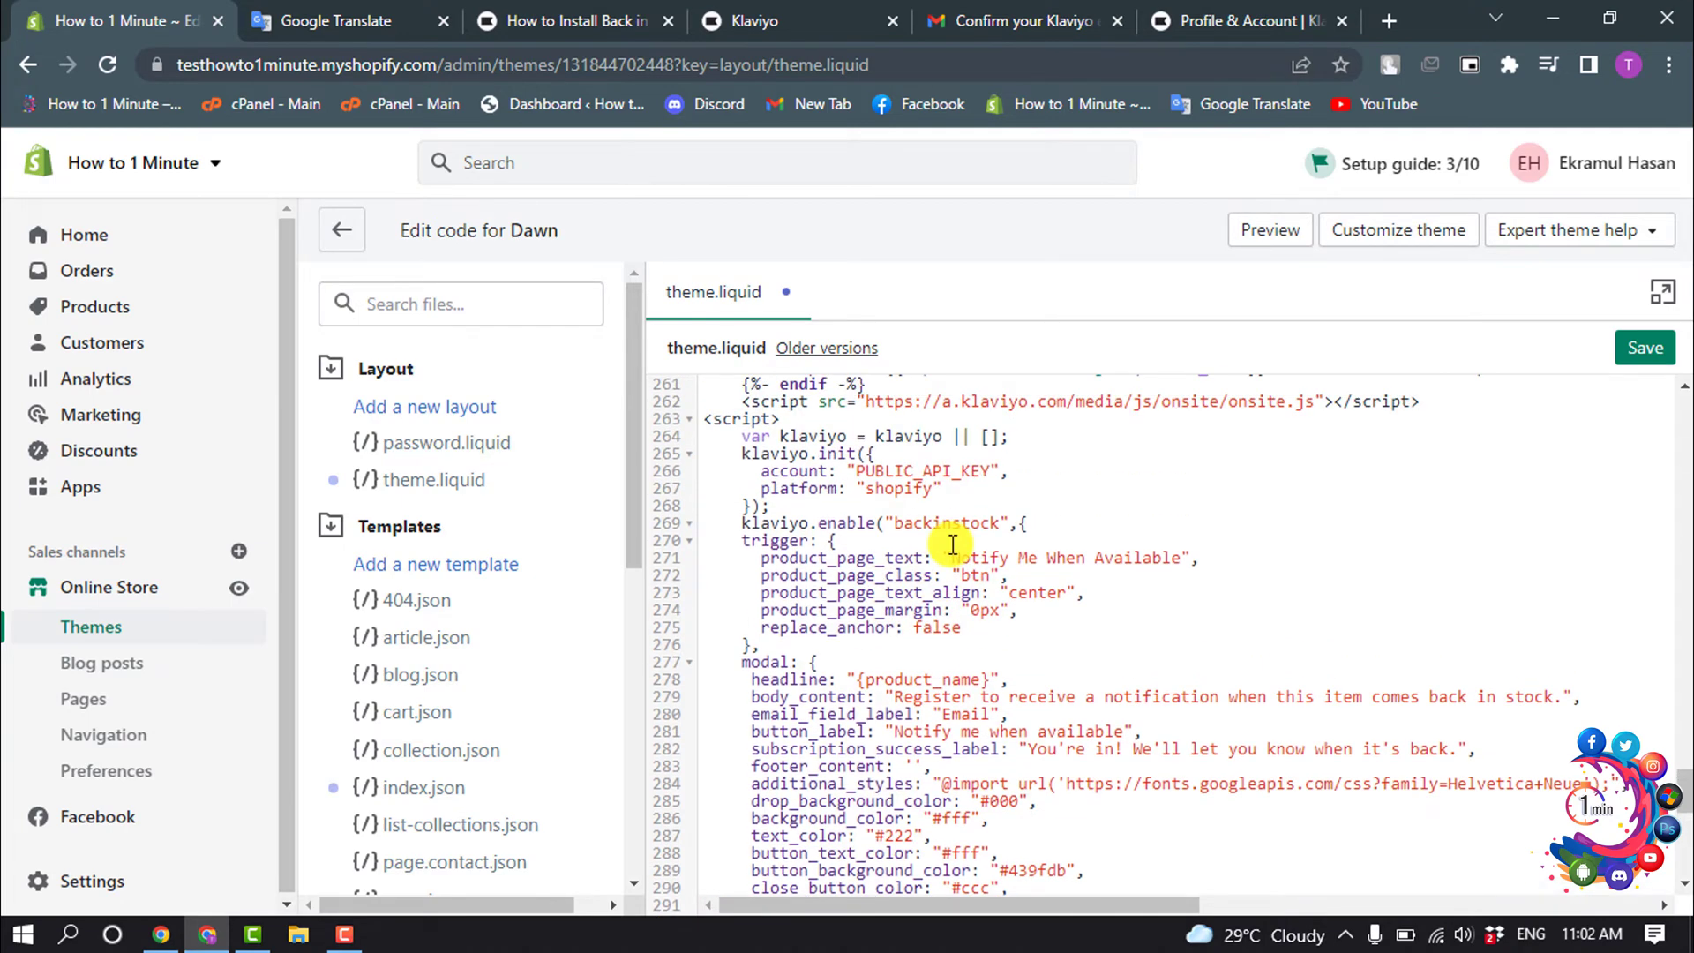
pyautogui.scroll(2, 953, 545)
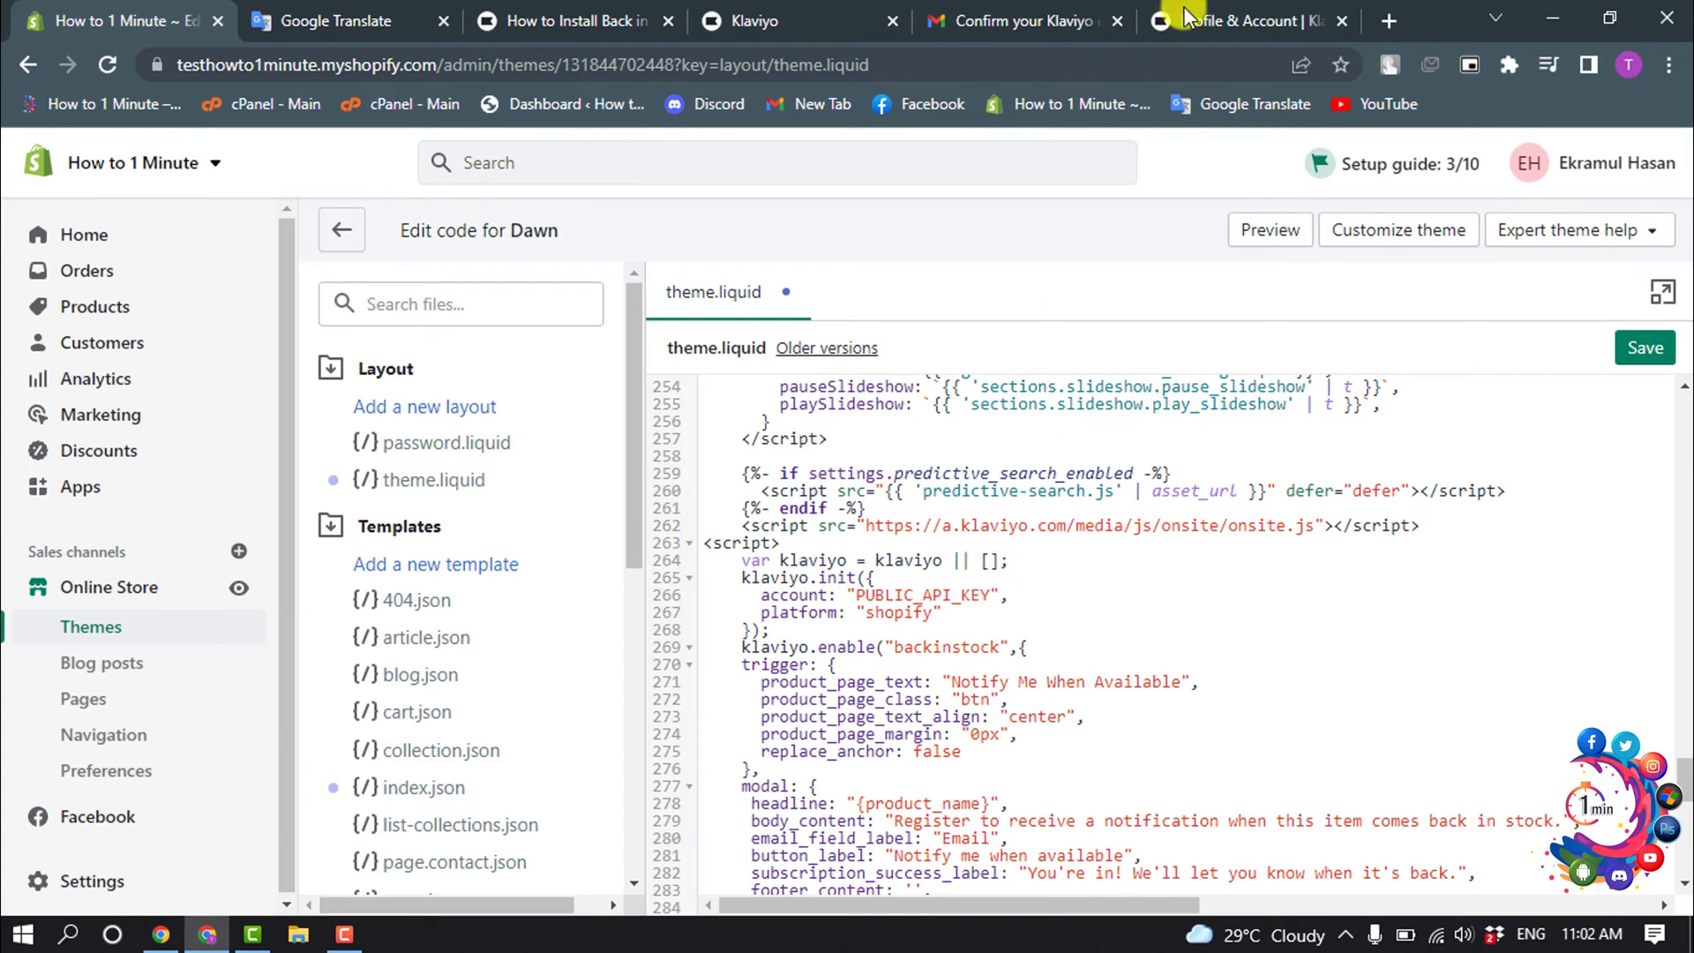
# Copy the public API key again from Klaviyo's API Keys page
pyautogui.click(1256, 19)
pyautogui.rightClick(1008, 526)
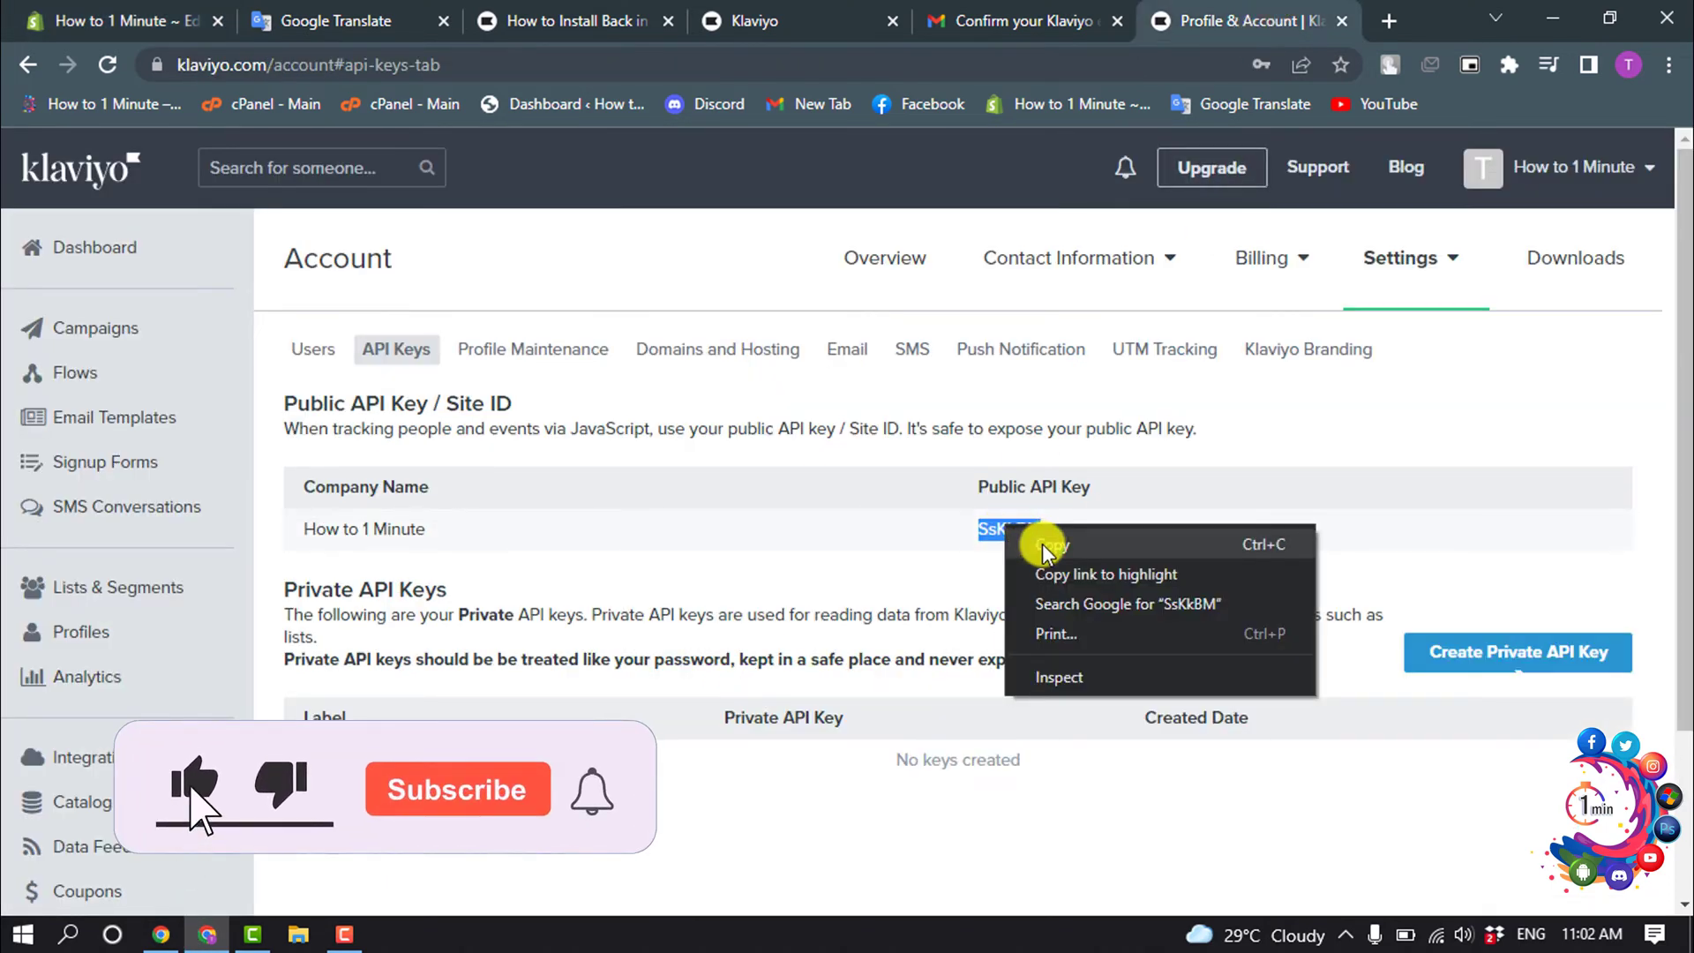
pyautogui.click(1046, 547)
# Replace the PUBLIC_API_KEY placeholder in theme.liquid with the key and save the file
pyautogui.click(161, 20)
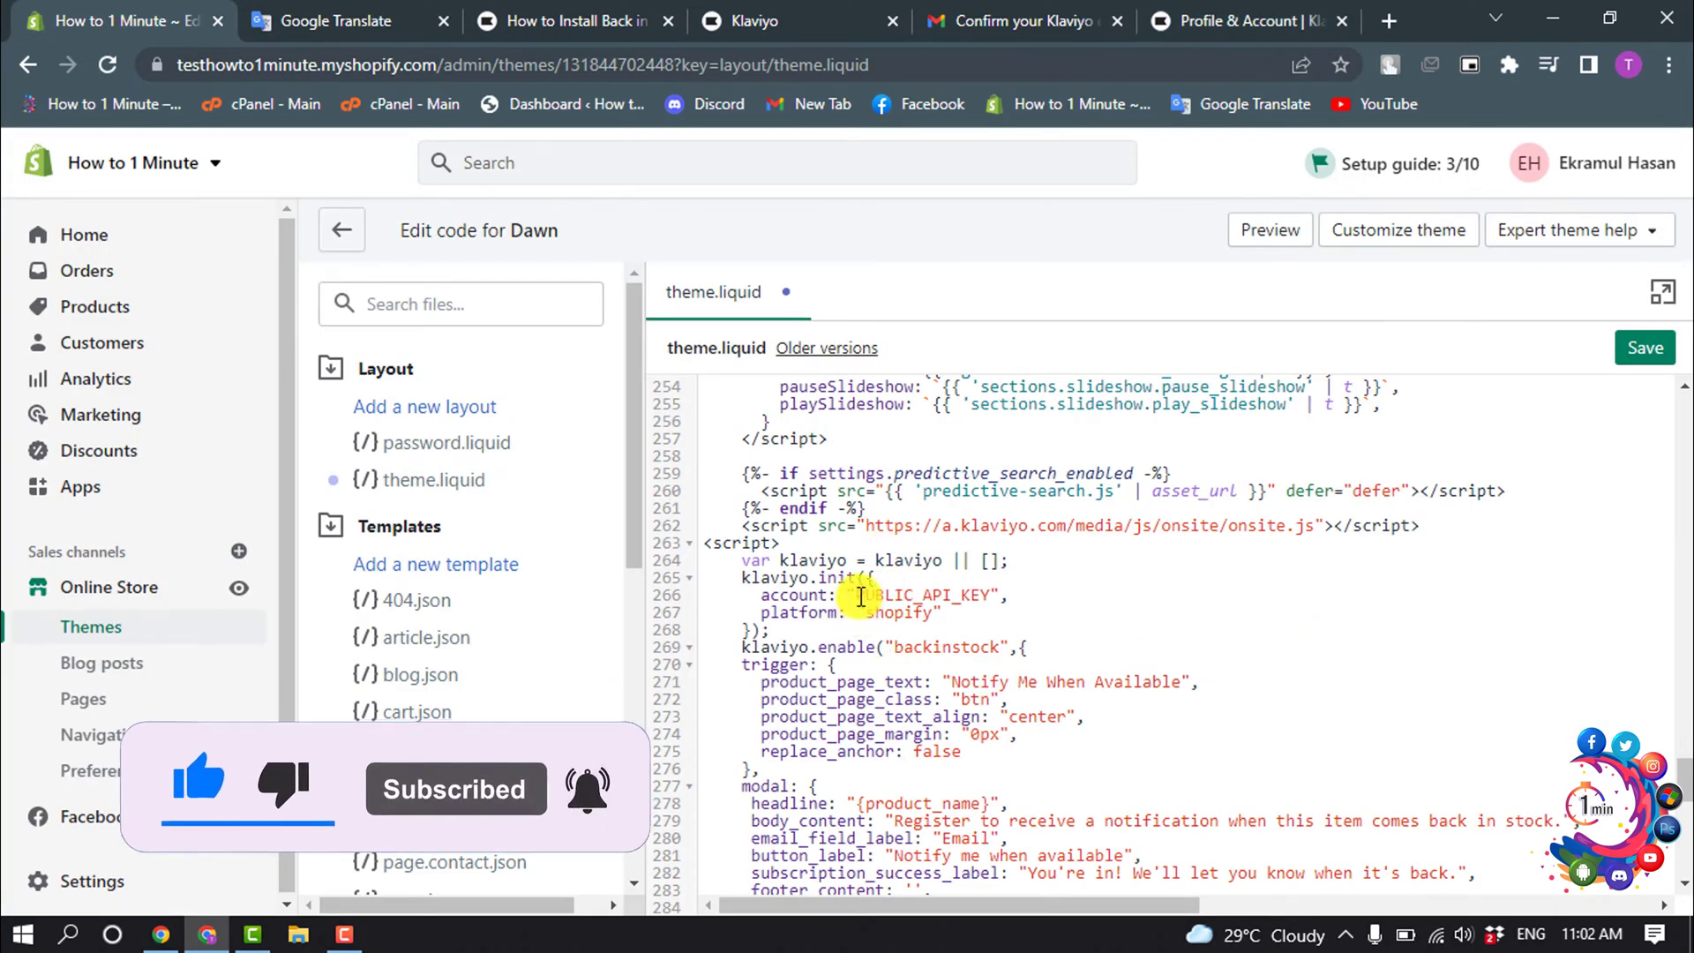
pyautogui.moveTo(856, 595); pyautogui.dragTo(986, 592)
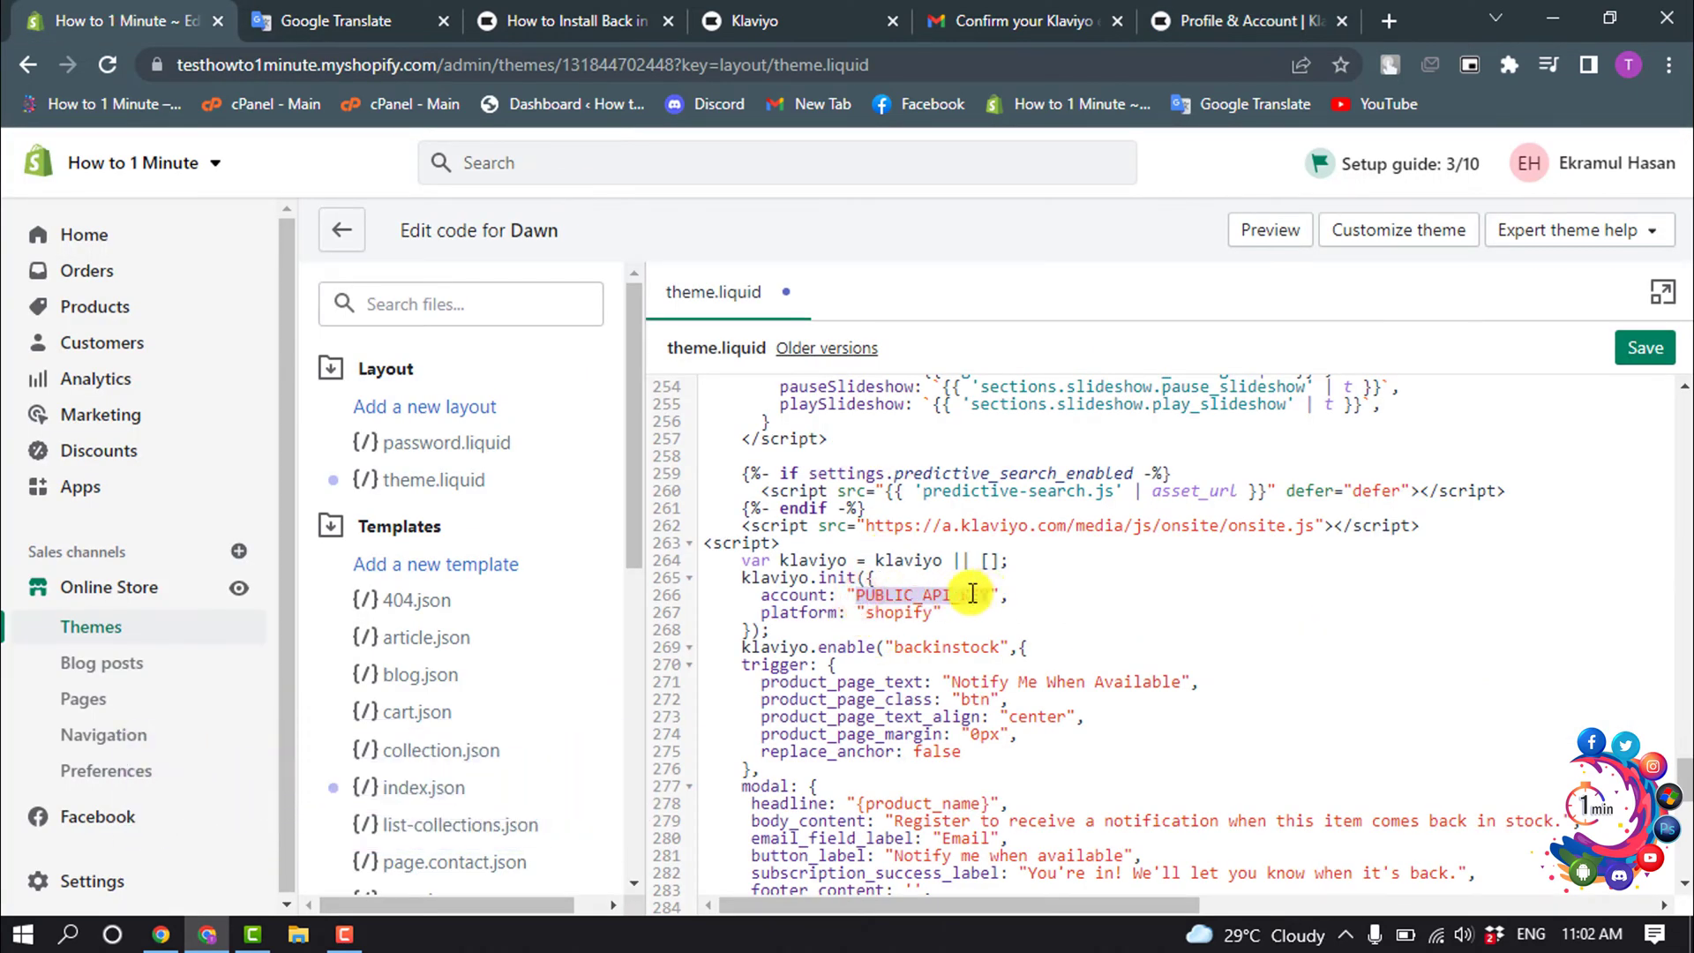
pyautogui.rightClick(972, 594)
pyautogui.click(1038, 323)
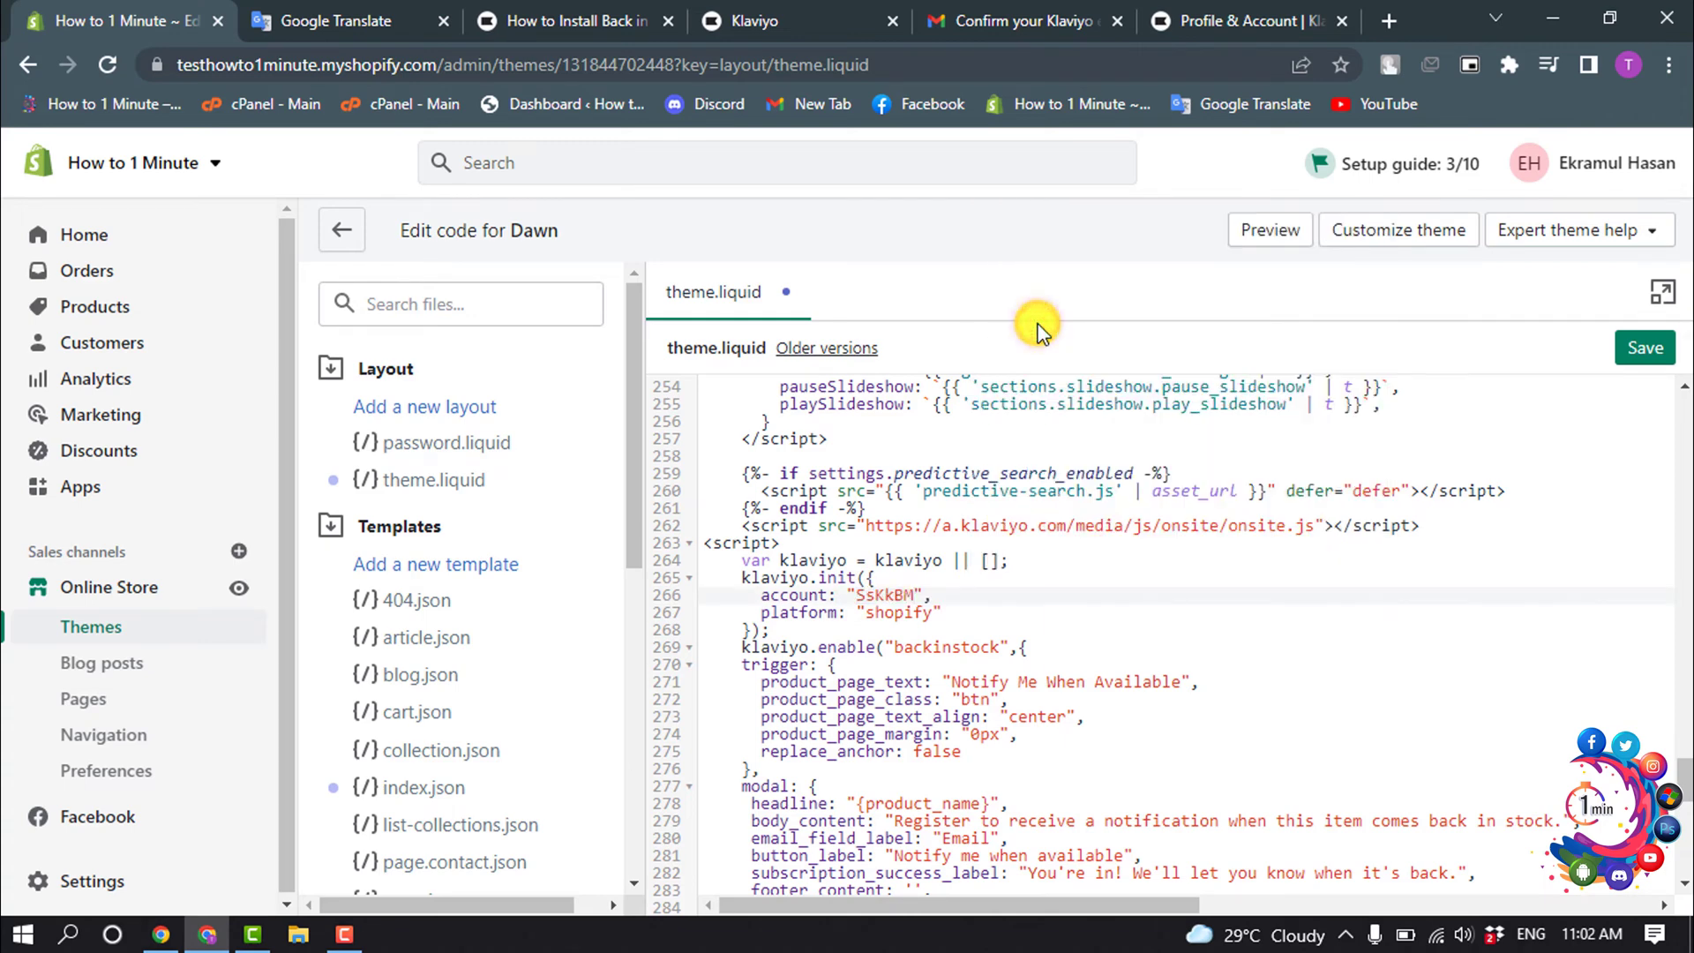
pyautogui.click(1647, 351)
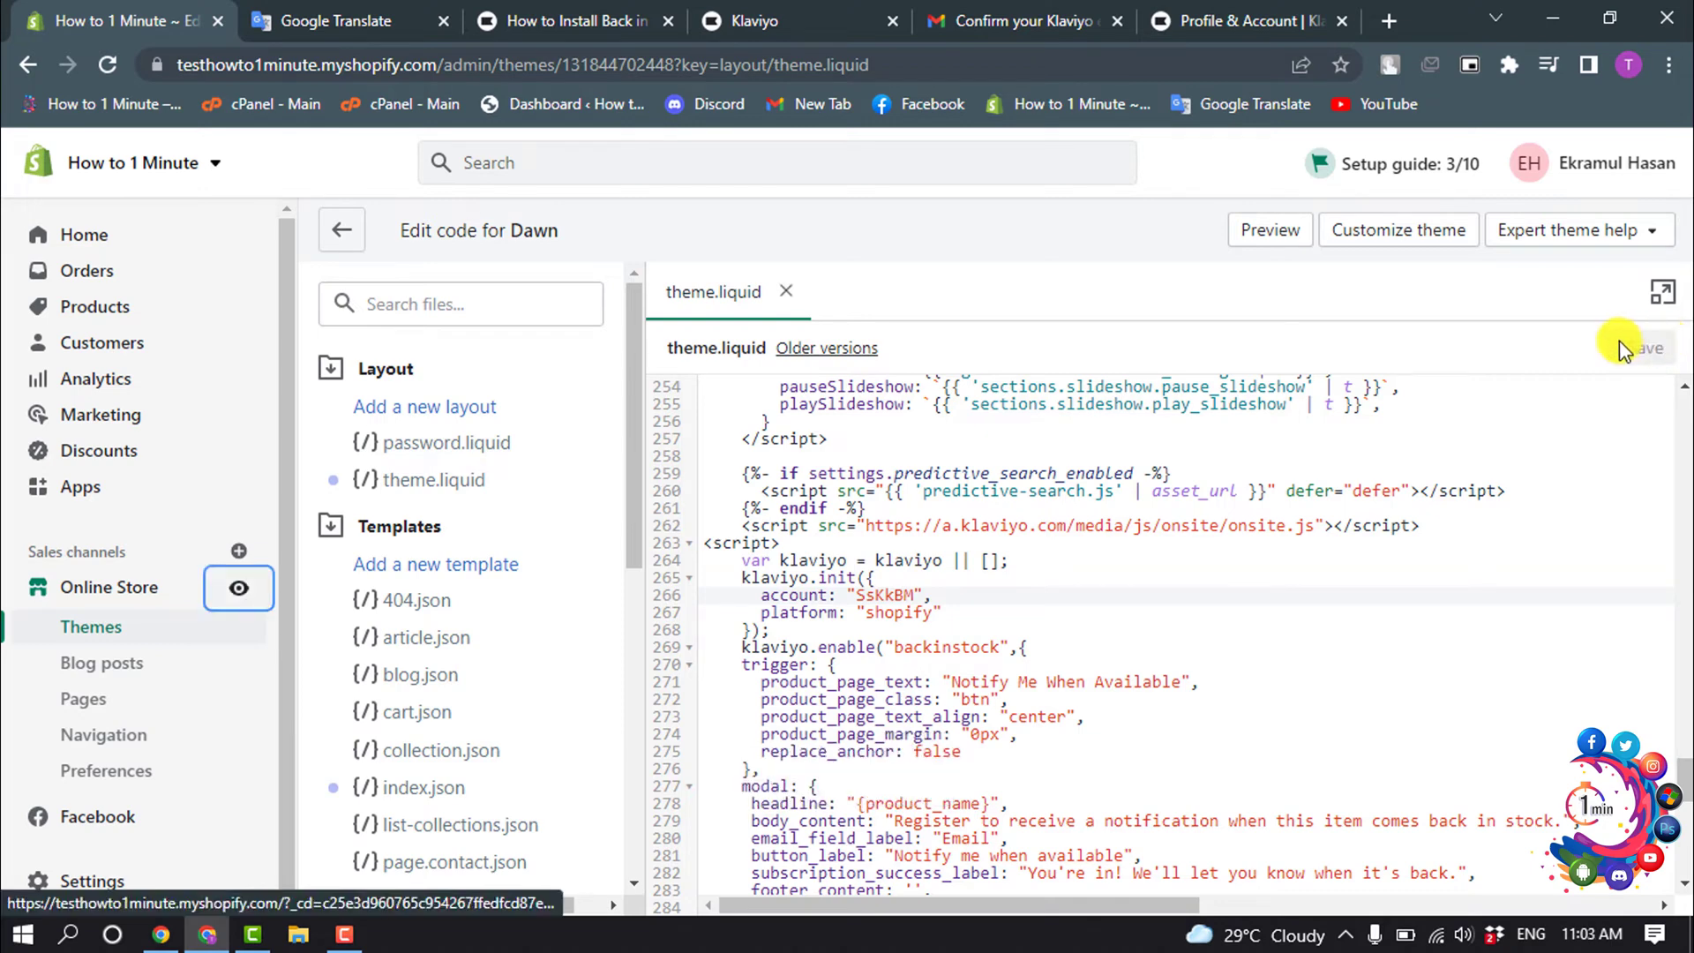
# Open the sold-out Carhartt T-shirt on the live storefront and open Notify Me When Available
pyautogui.click(240, 589)
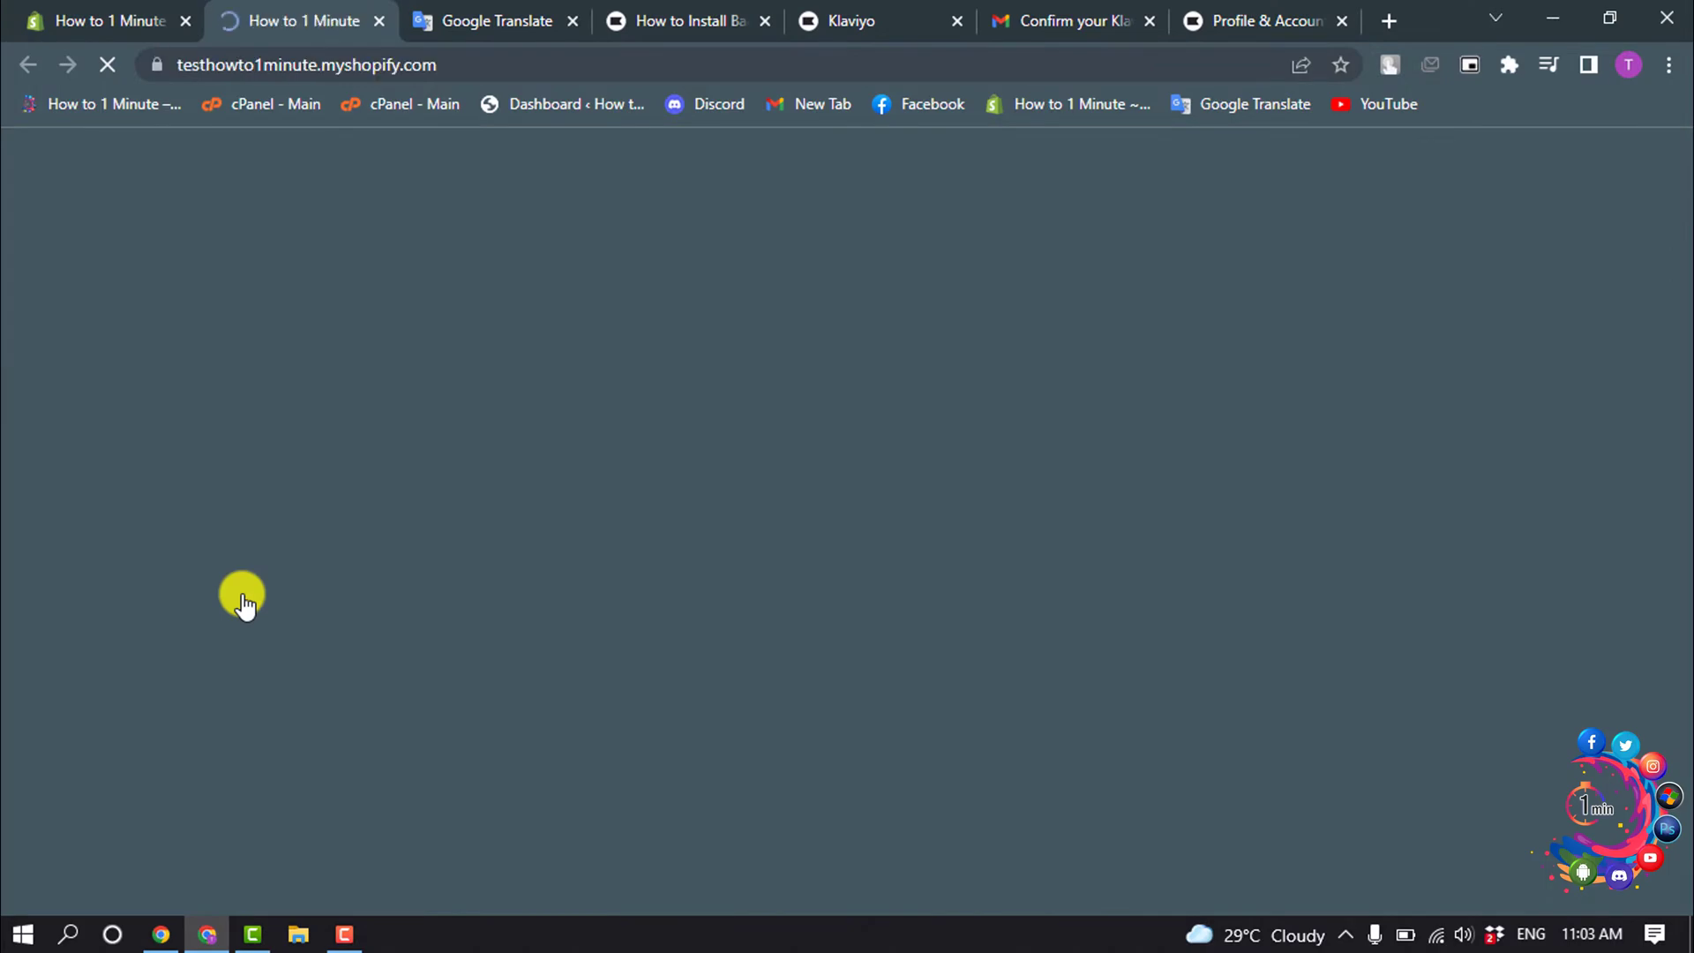
pyautogui.scroll(-3, 652, 514)
pyautogui.scroll(-8, 738, 518)
pyautogui.scroll(-3, 738, 511)
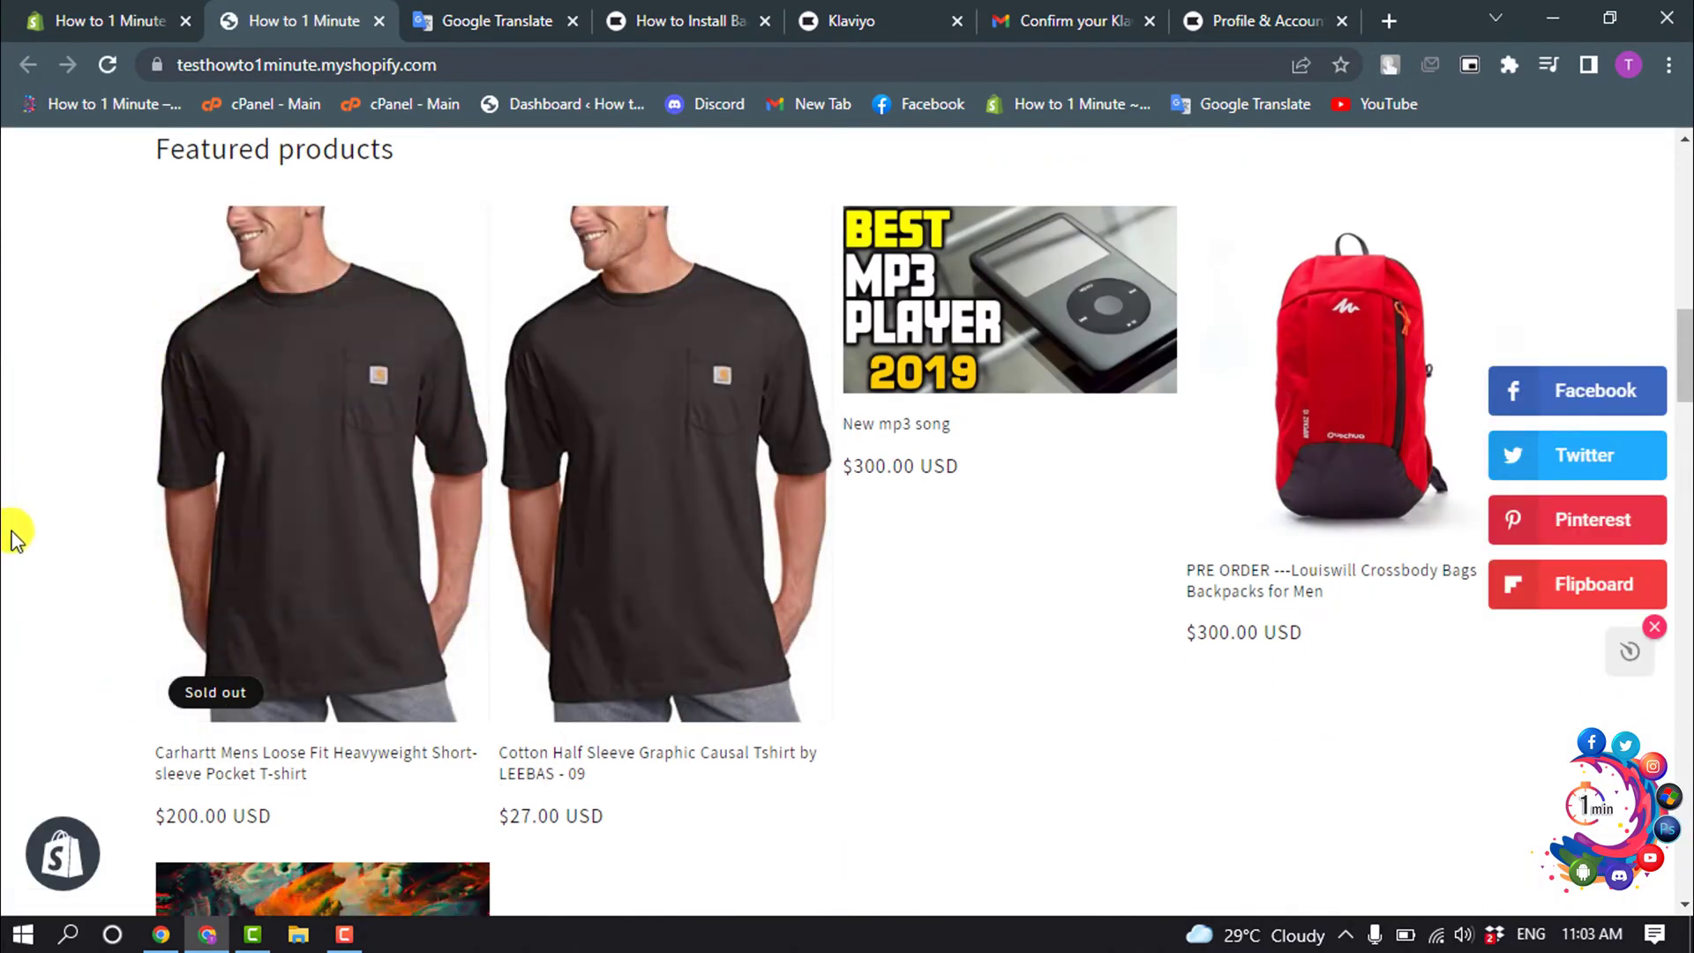
pyautogui.click(298, 684)
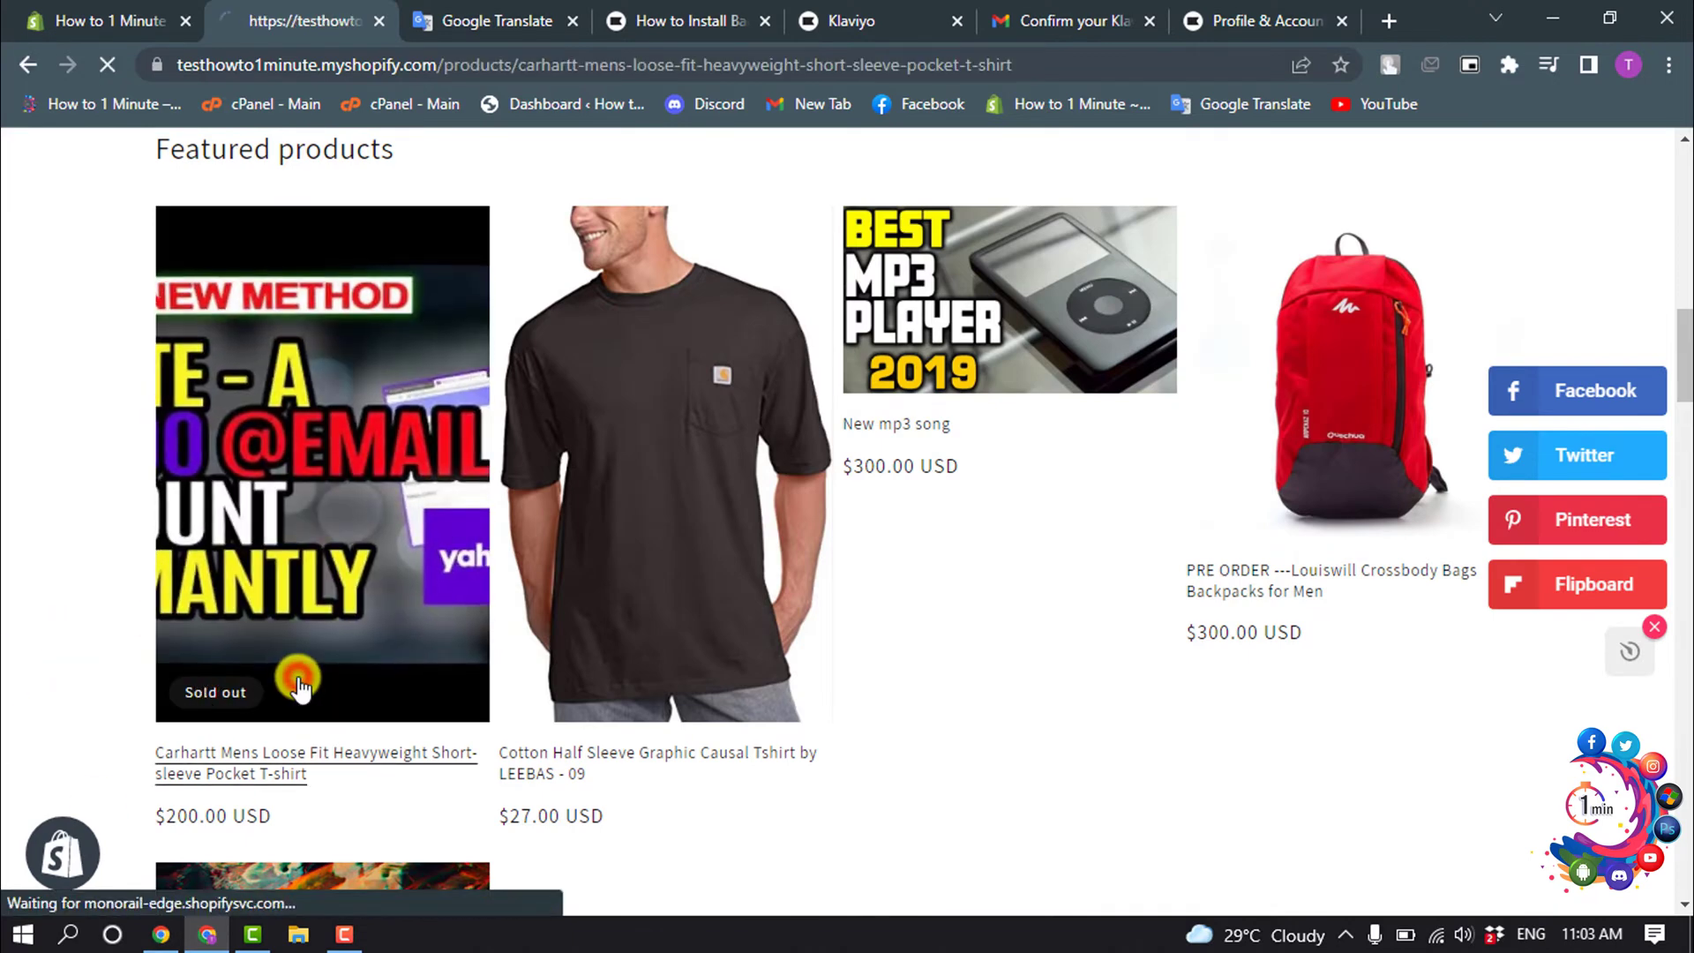
pyautogui.scroll(-4, 1439, 484)
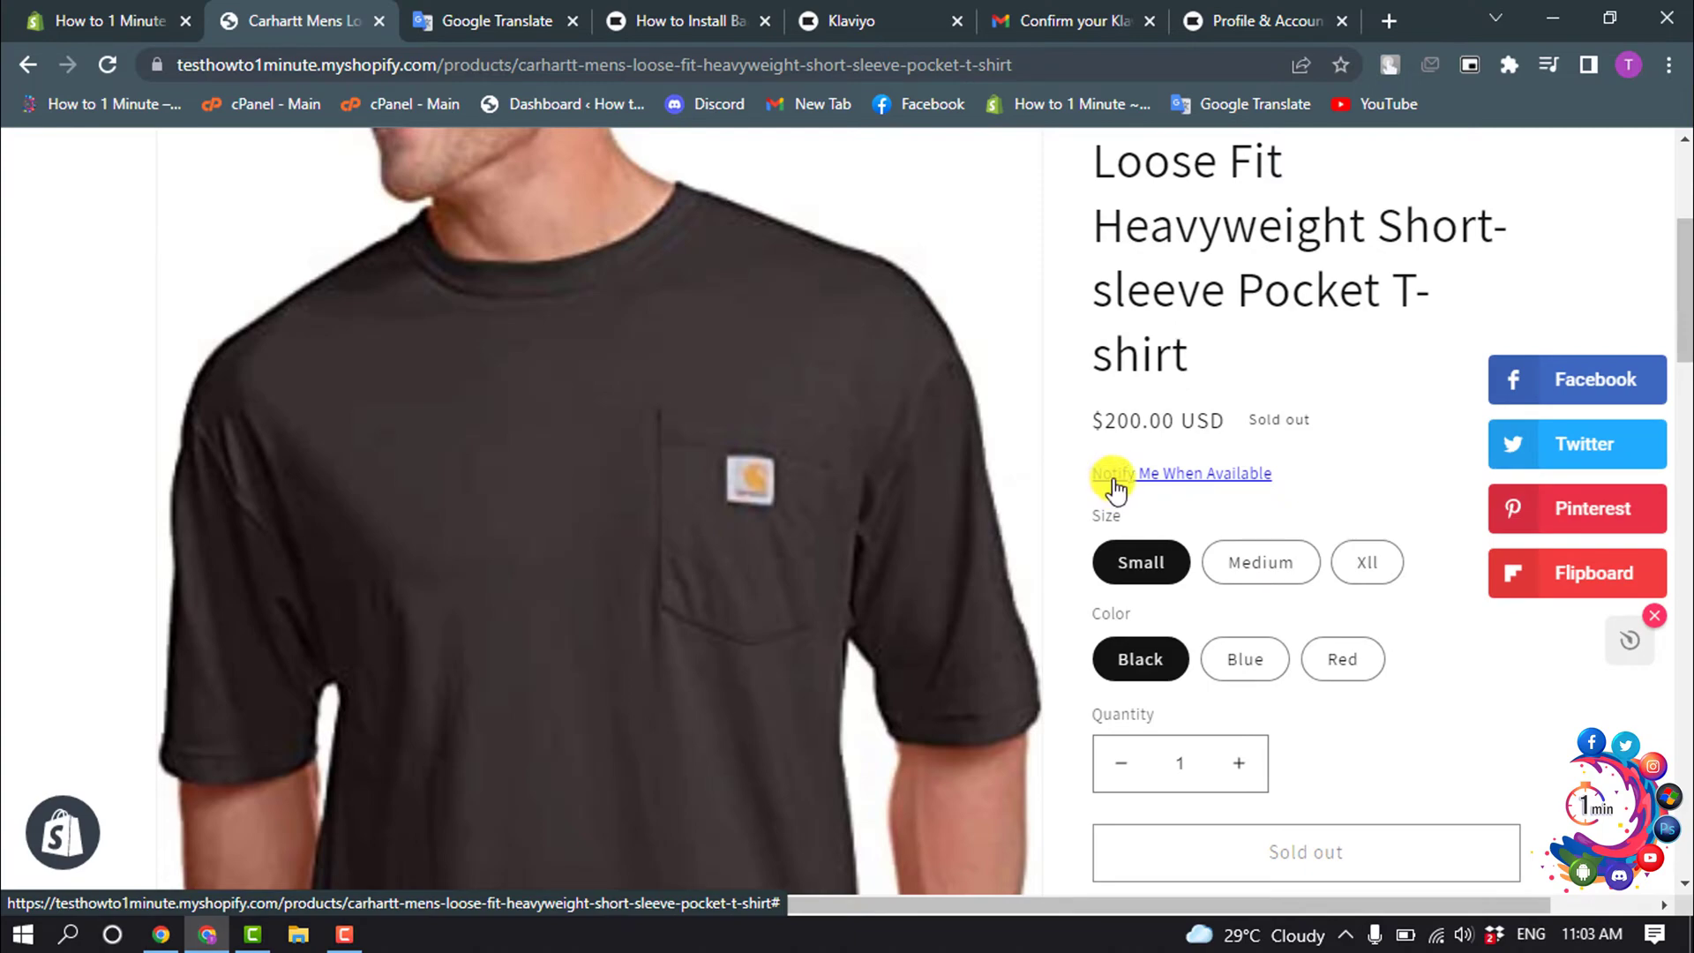
pyautogui.click(1181, 476)
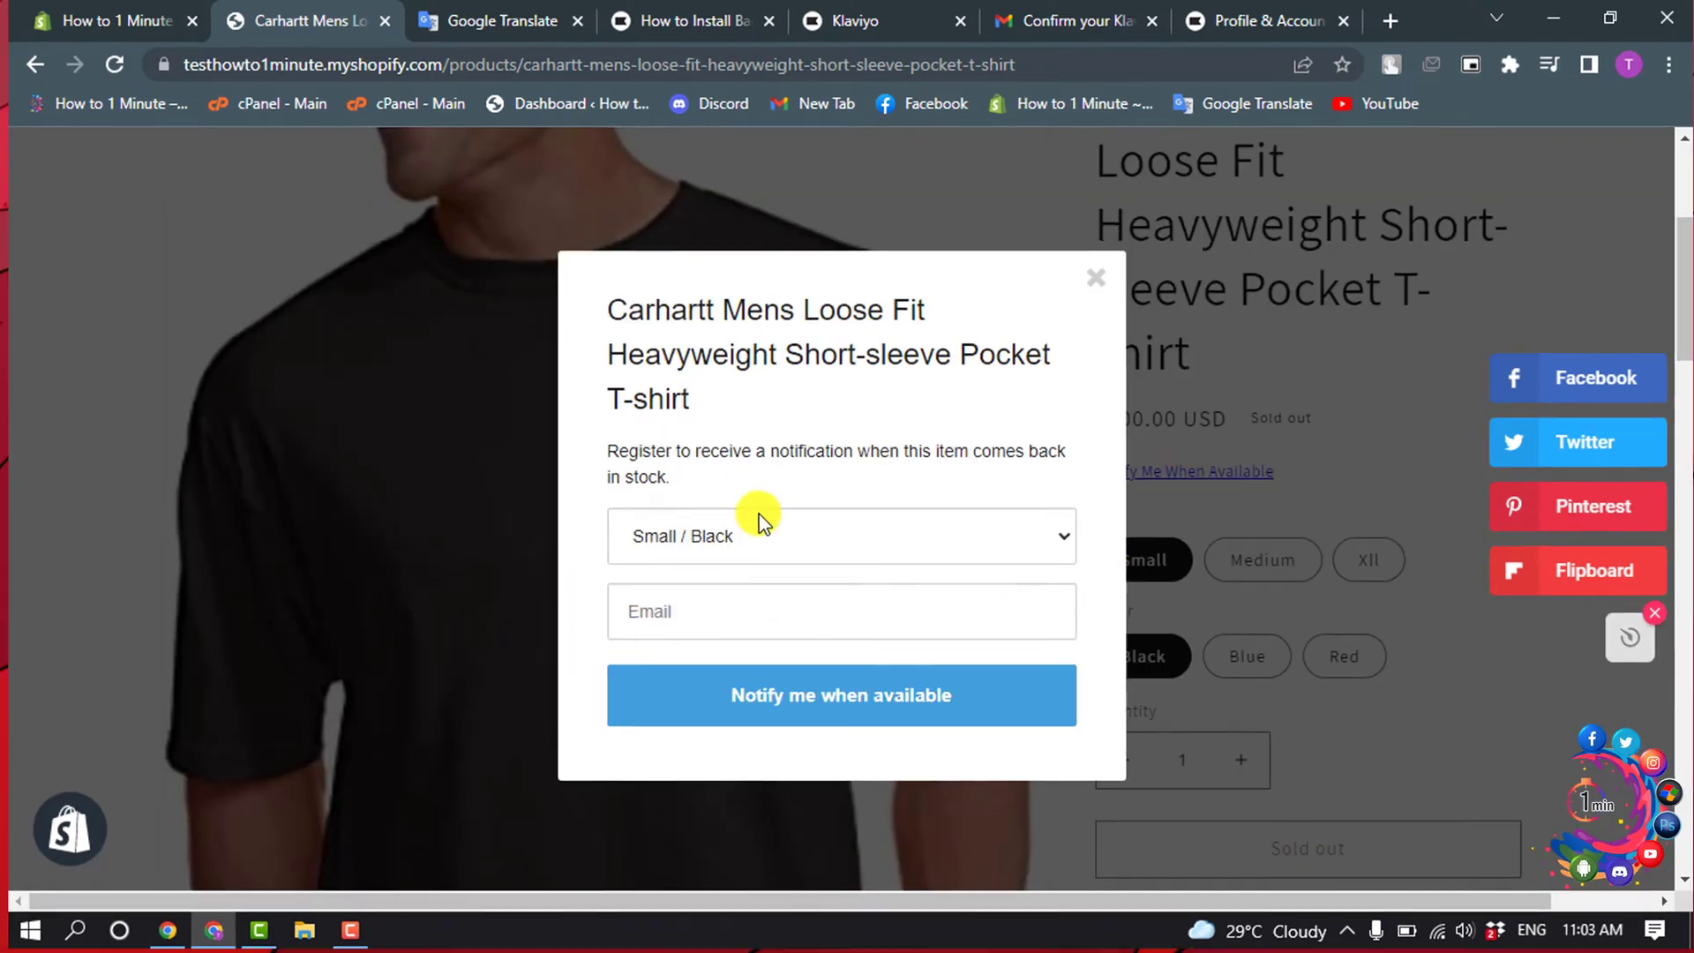